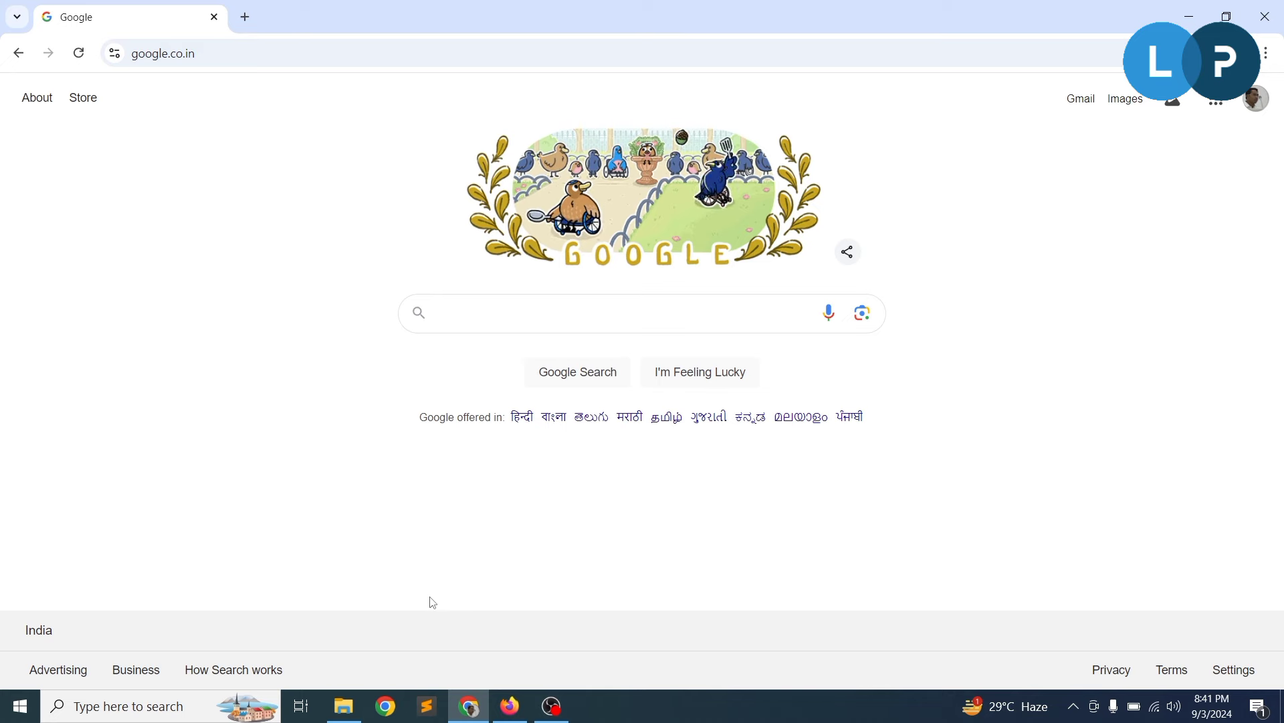
Step: Launch a command prompt in C:\wamp64\www by entering cmd in File Explorer's address bar
click(344, 706)
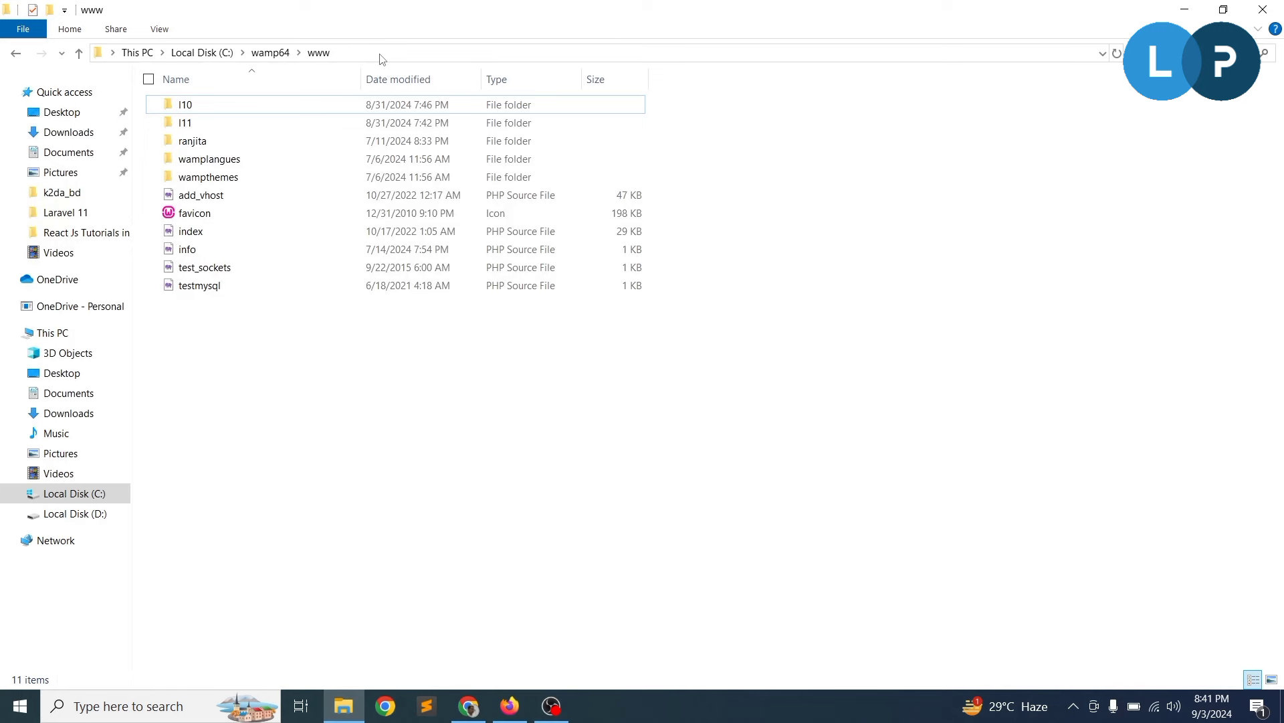
click(381, 53)
text(cmd)
key(Return)
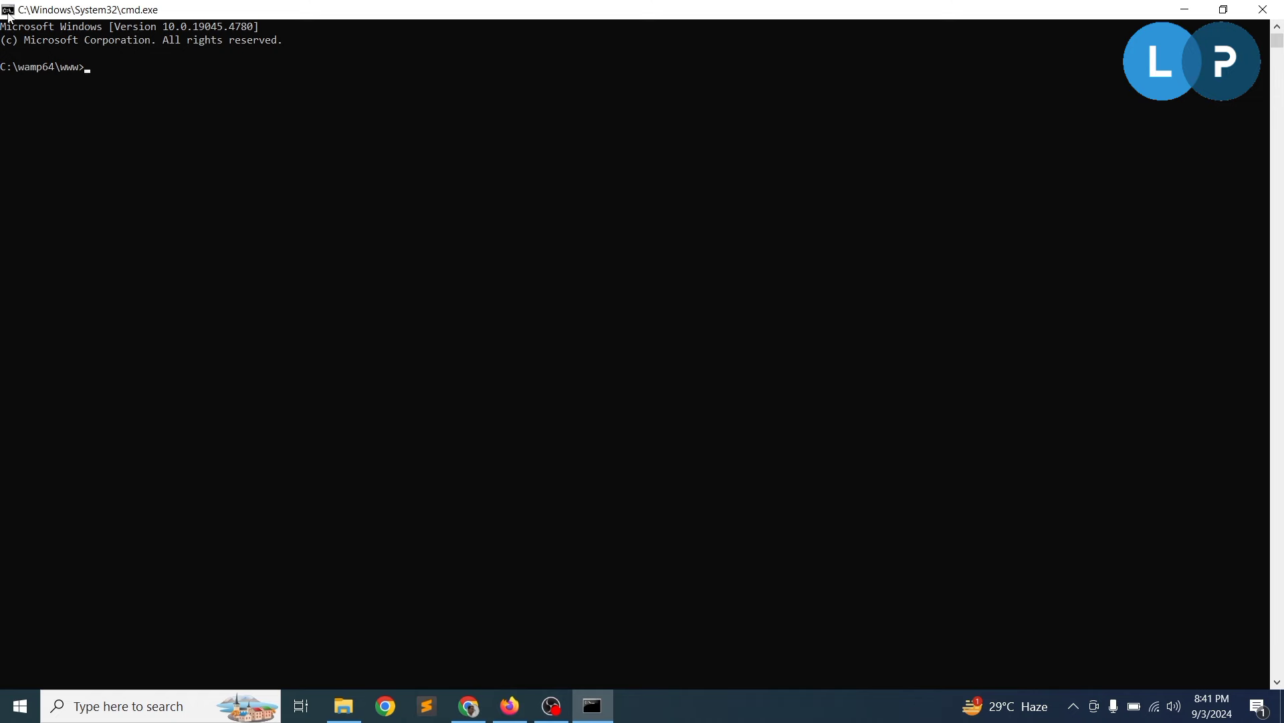
Step: Enlarge the console font and run php -v, confirming PHP 8.2.0 with Xdebug 3.2.0RC1
click(1074, 706)
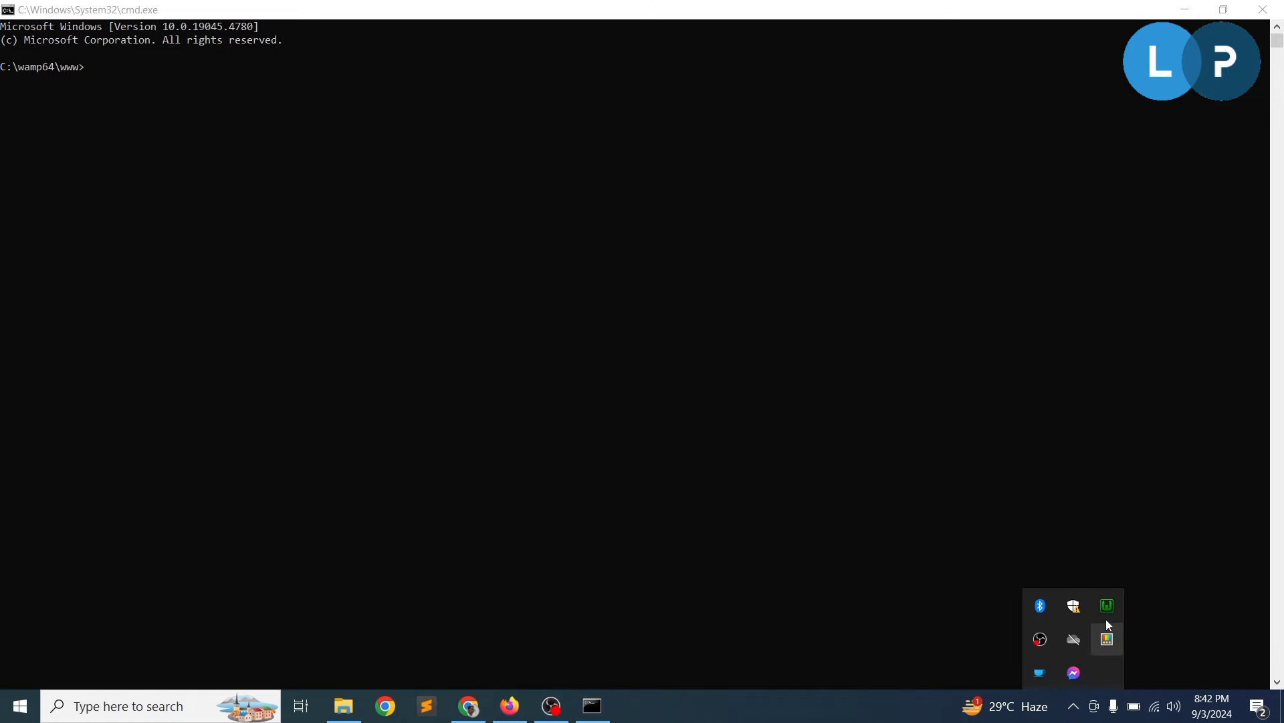
click(647, 374)
scroll(233, 125, up, 1)
click(666, 439)
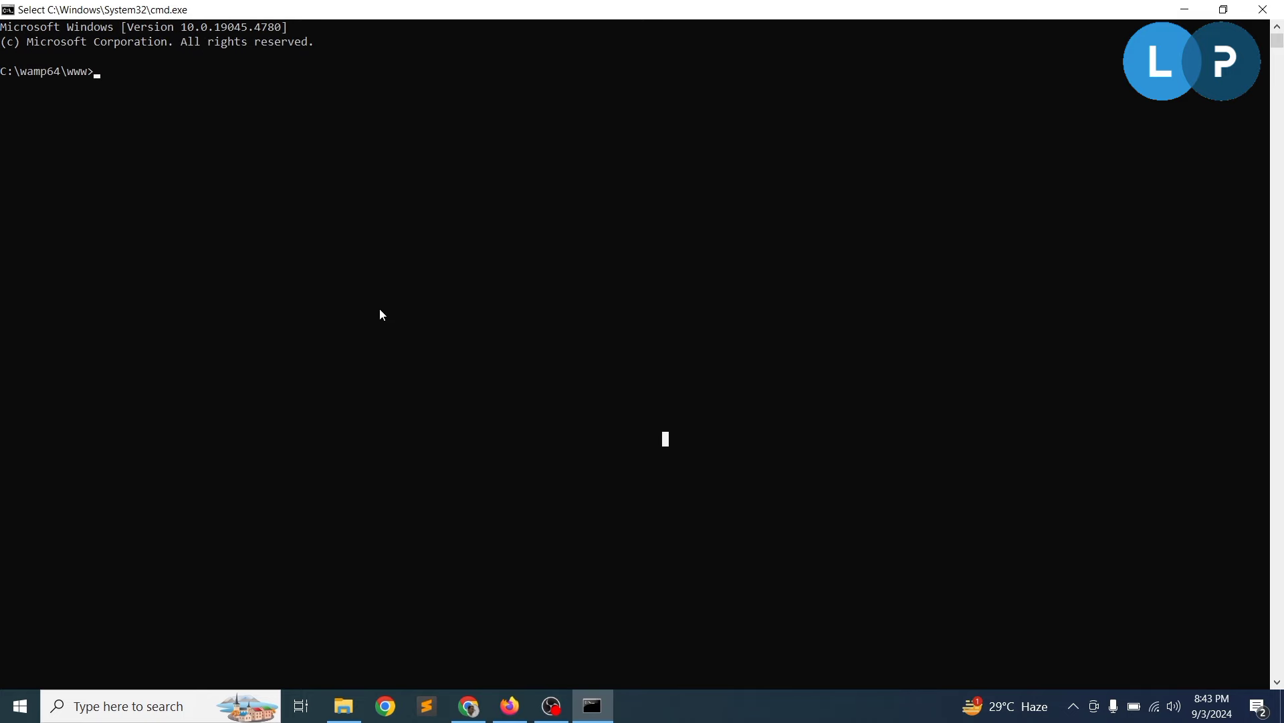
scroll(382, 314, up, 2)
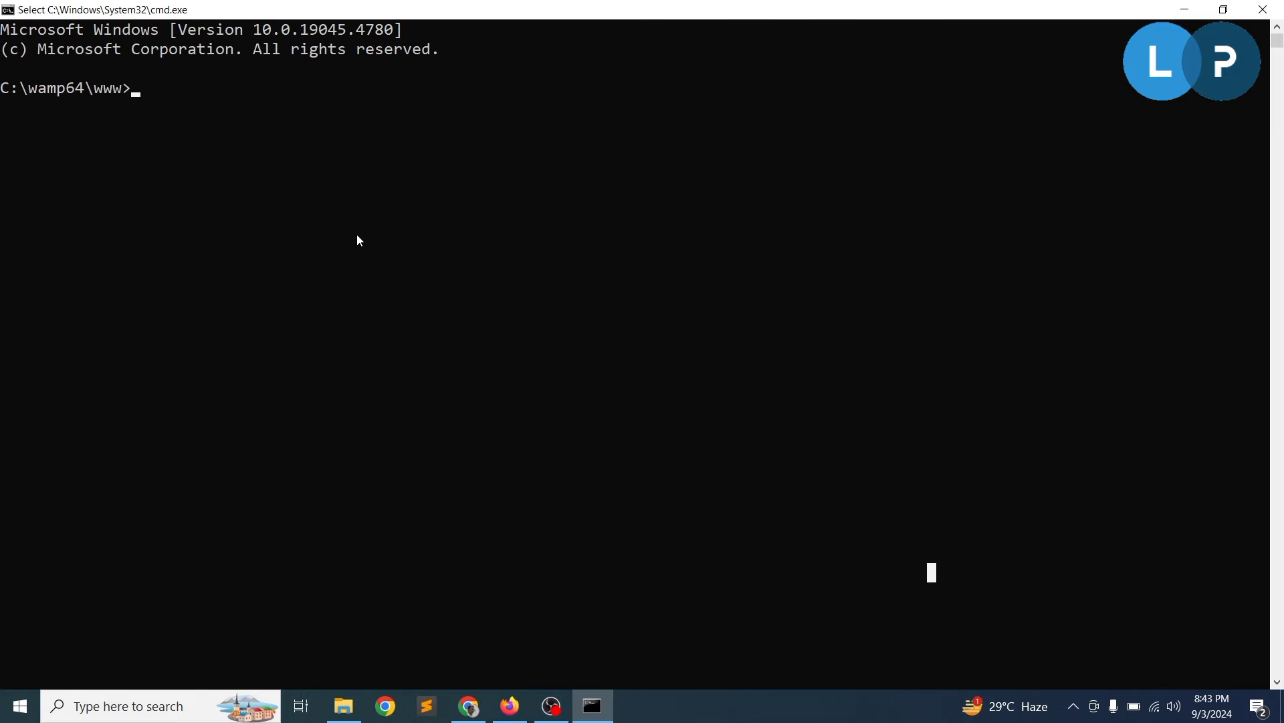
text(php)
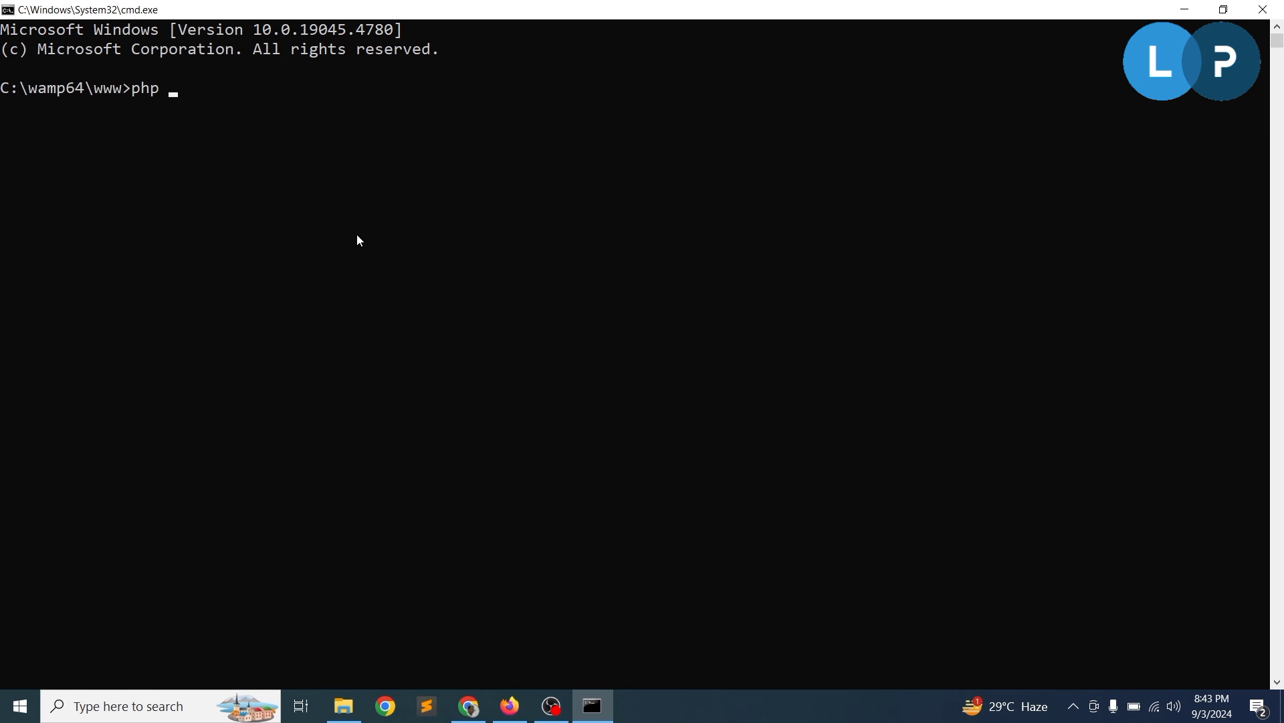
text( -v)
key(Return)
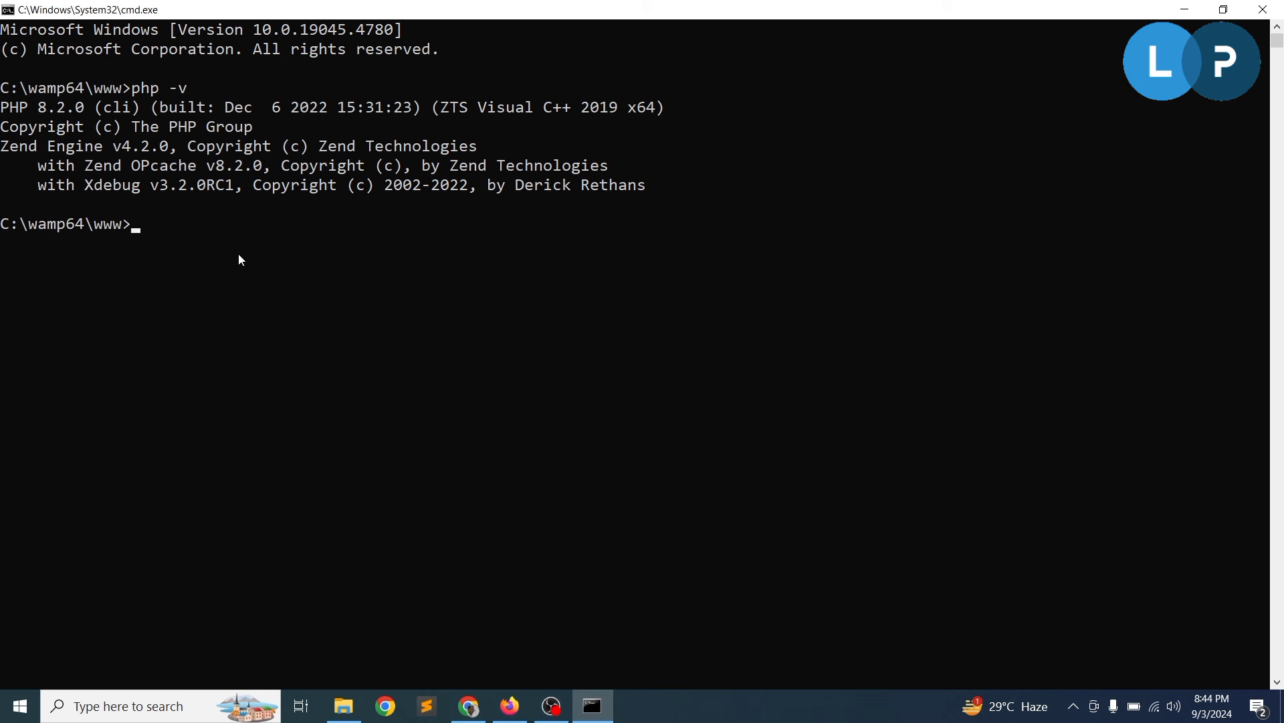
Step: Run composer to show version 2.7.7 and scroll through its command list
text(composer)
key(Return)
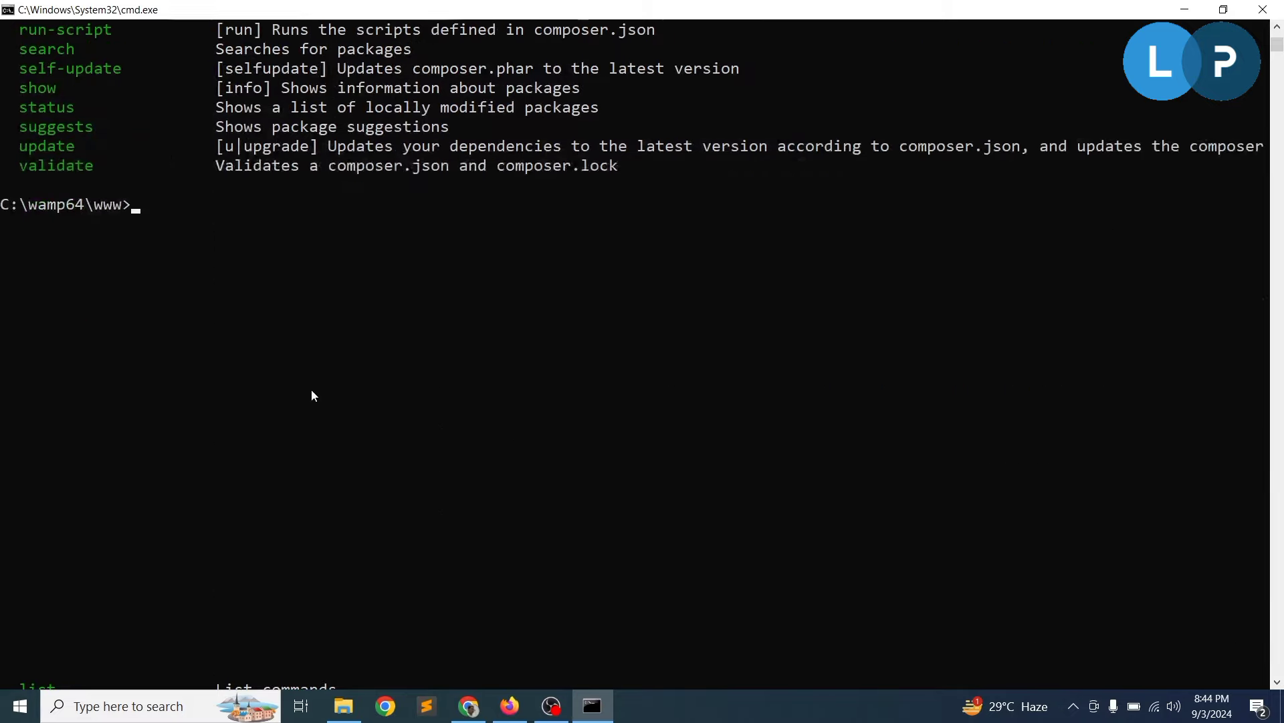
scroll(311, 388, up, 20)
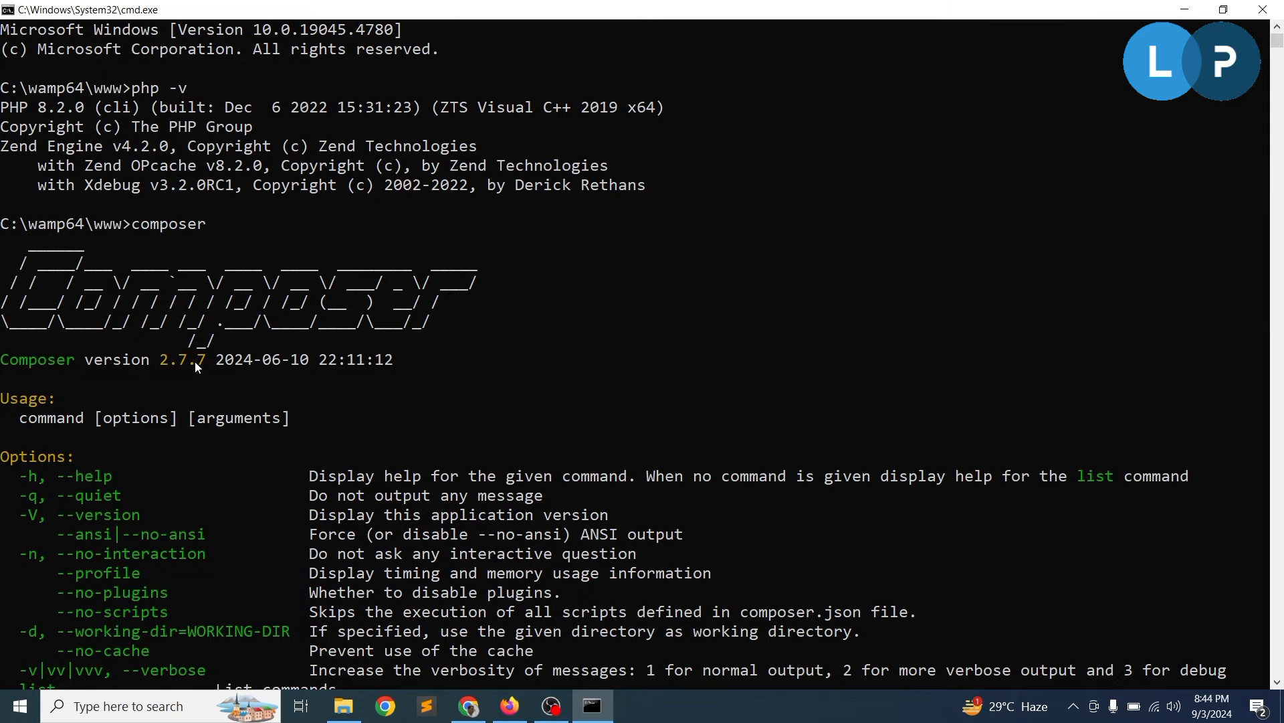
scroll(283, 375, down, 10)
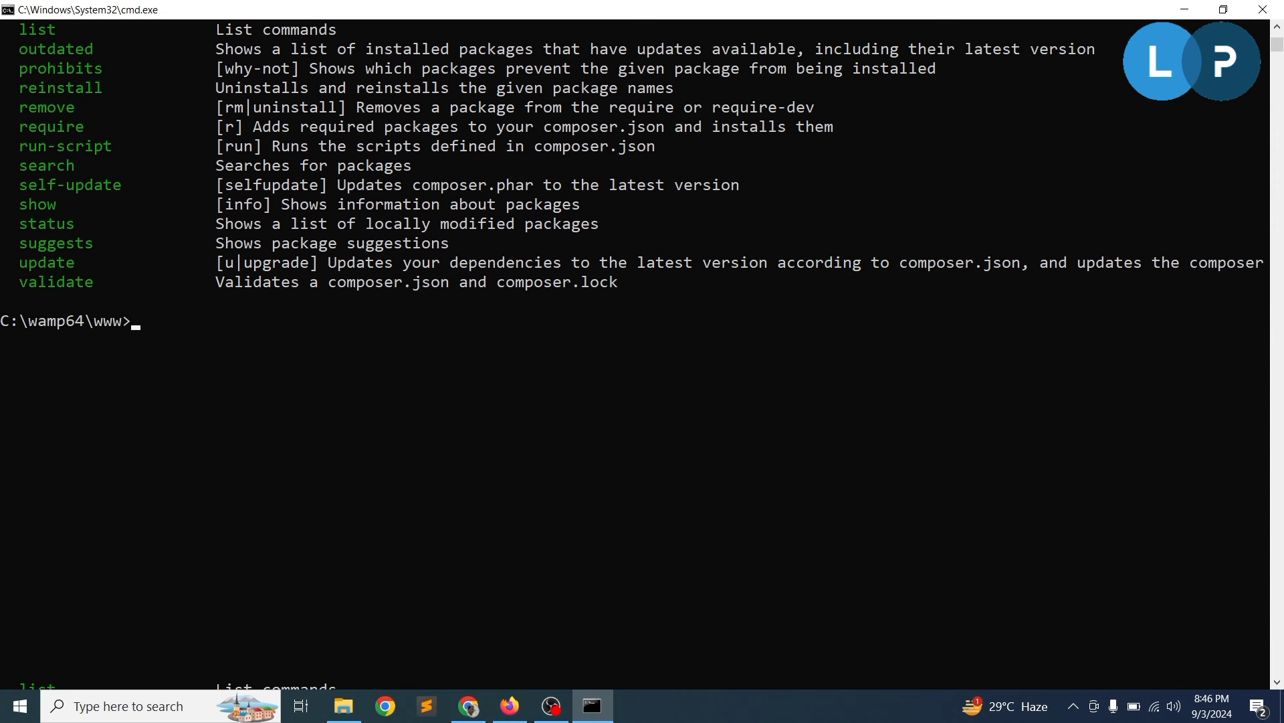
scroll(867, 335, down, 3)
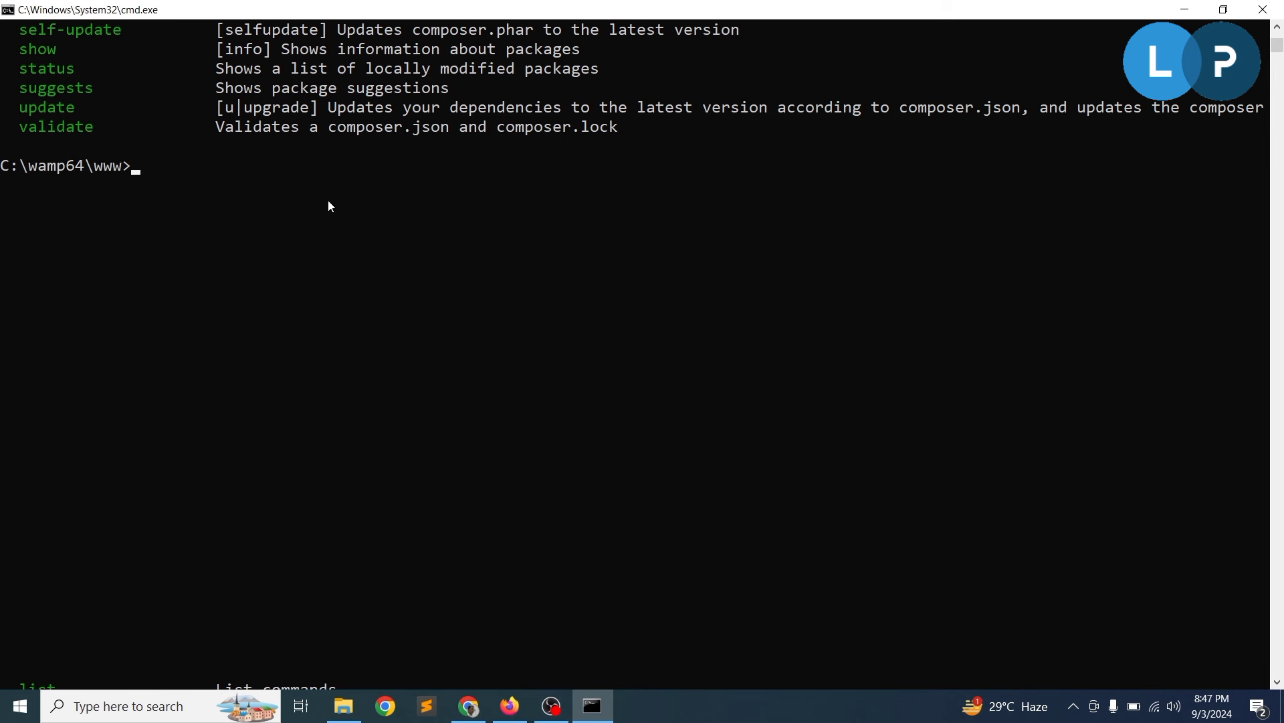
Step: Enter composer create-project laravel/laravel FirstProject, correcting the project name to FirstProject
text(composer create)
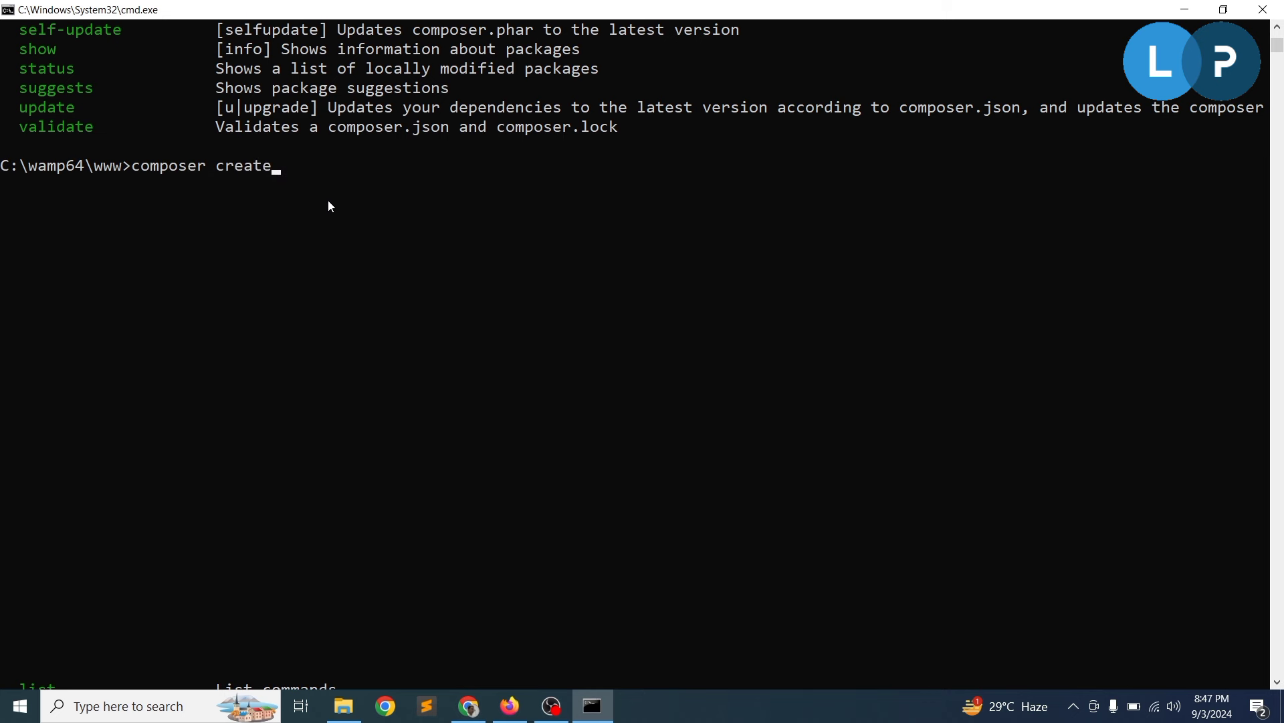
text(-project)
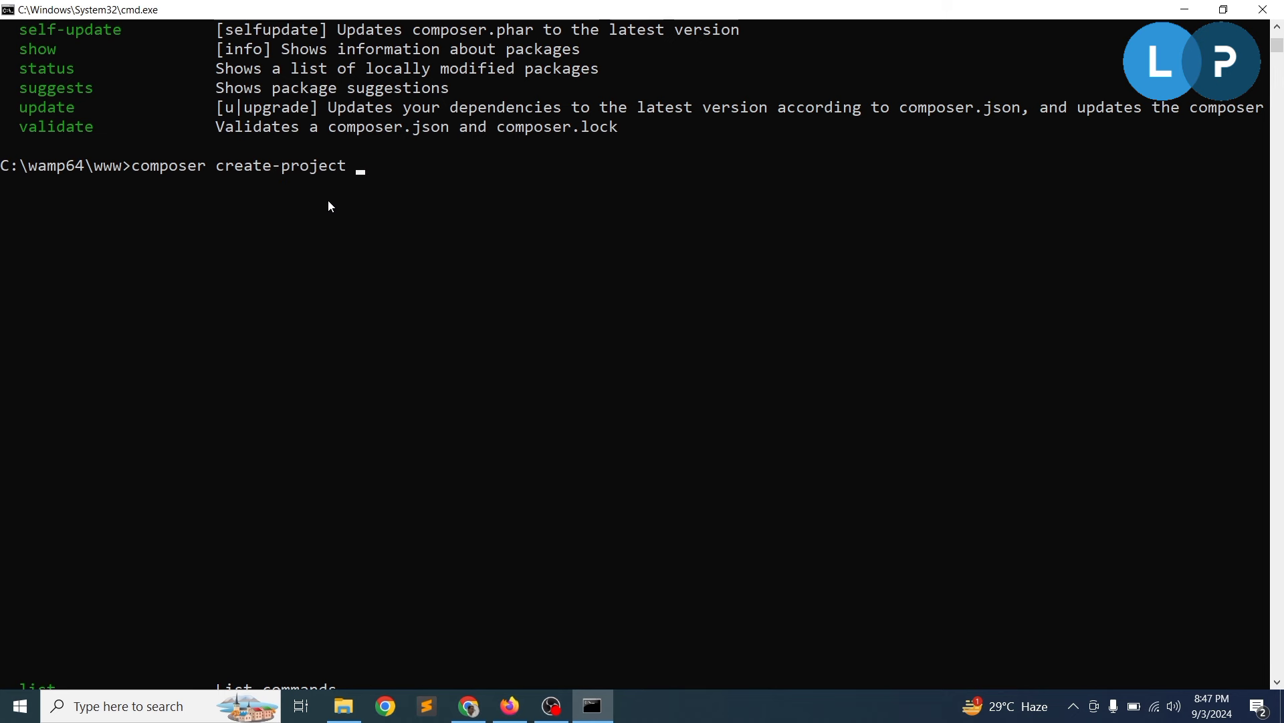
text( laravel)
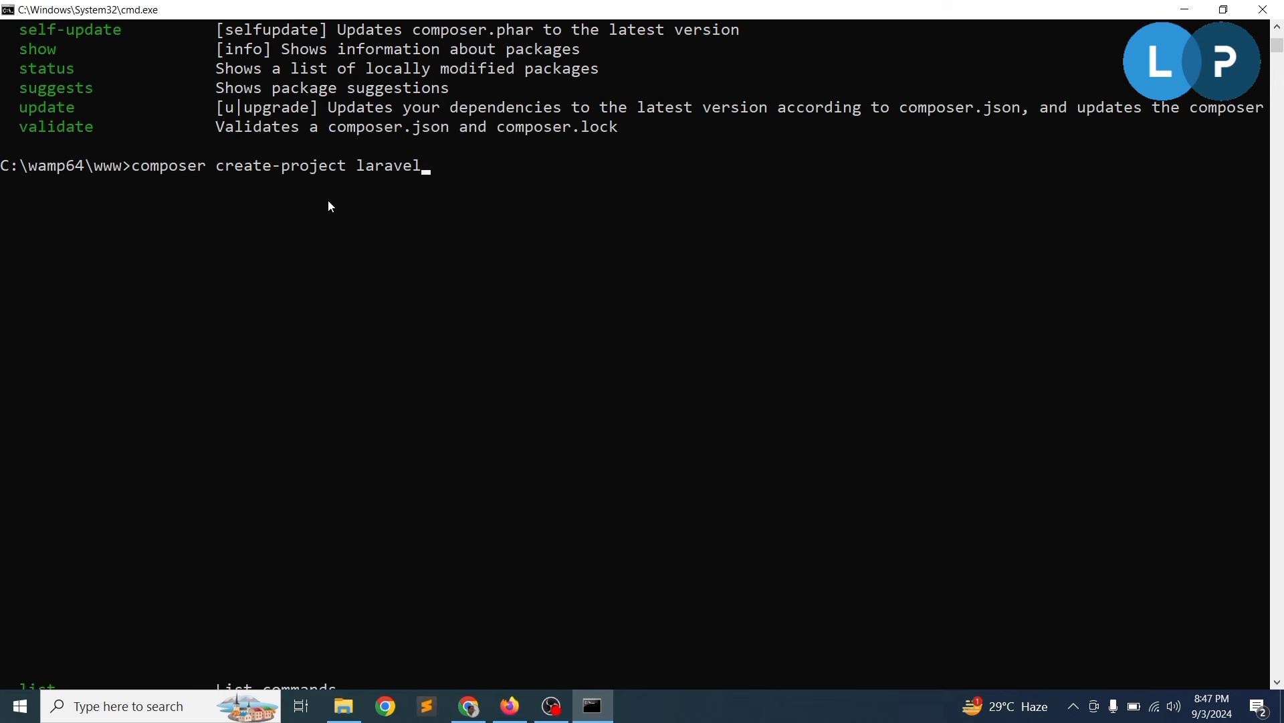
text(/laravel)
text(blog)
key(BackSpace)
key(BackSpace)
key(BackSpace)
key(BackSpace)
text(FisrtProject)
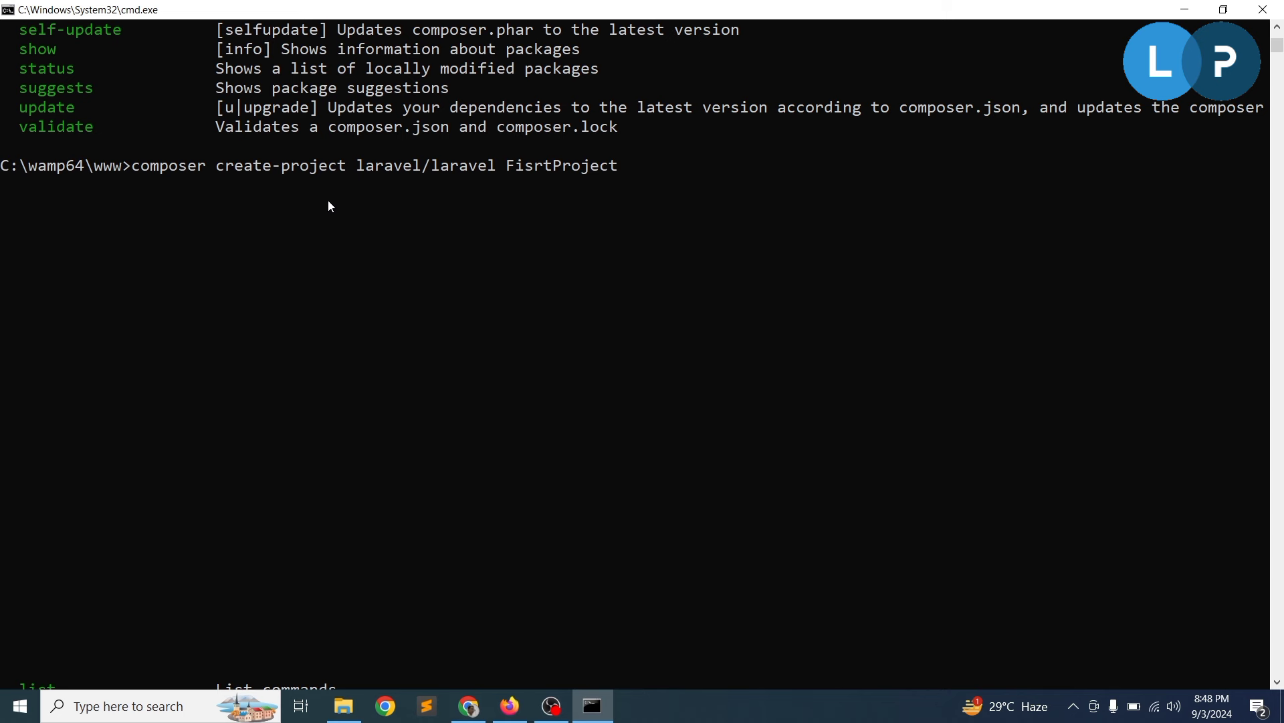
key(BackSpace)
key(BackSpace)
key(BackSpace)
key(BackSpace)
key(BackSpace)
key(BackSpace)
key(BackSpace)
key(BackSpace)
key(BackSpace)
key(BackSpace)
text(rstProject)
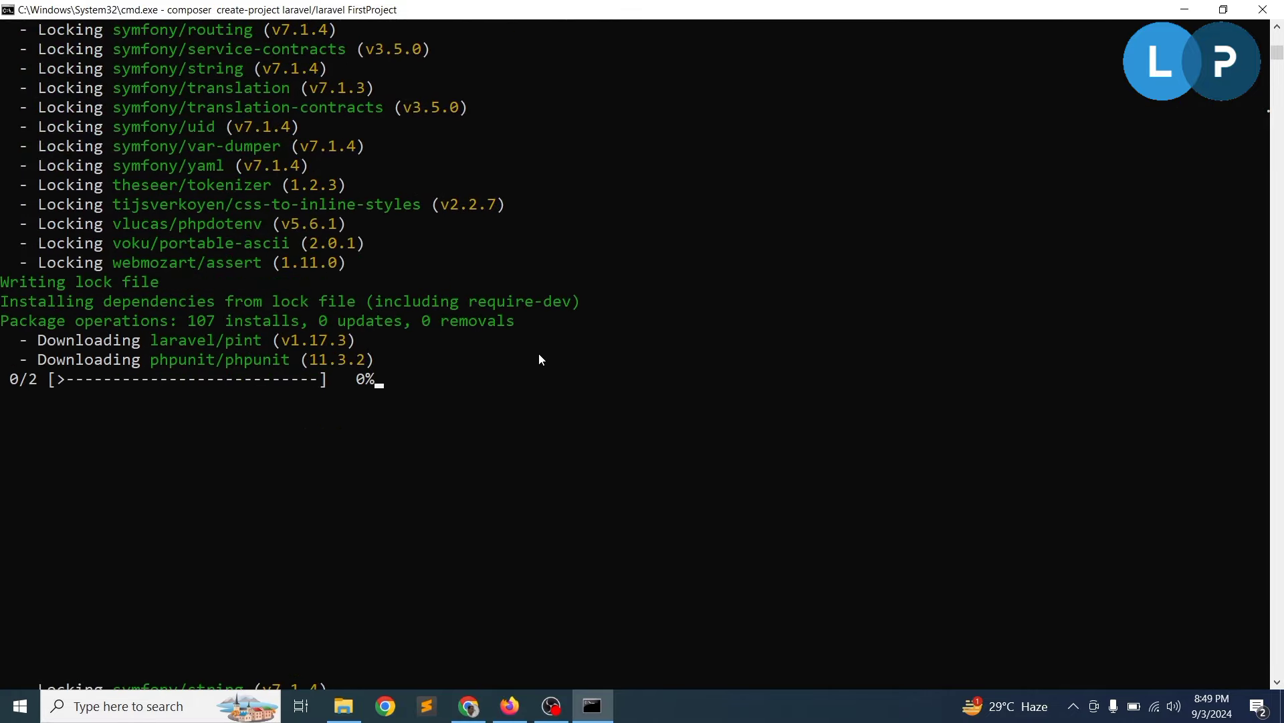
Step: Scroll the output while FirstProject installs dependencies, generates its key and runs migrations
scroll(539, 354, up, 20)
scroll(502, 307, down, 20)
scroll(471, 268, up, 20)
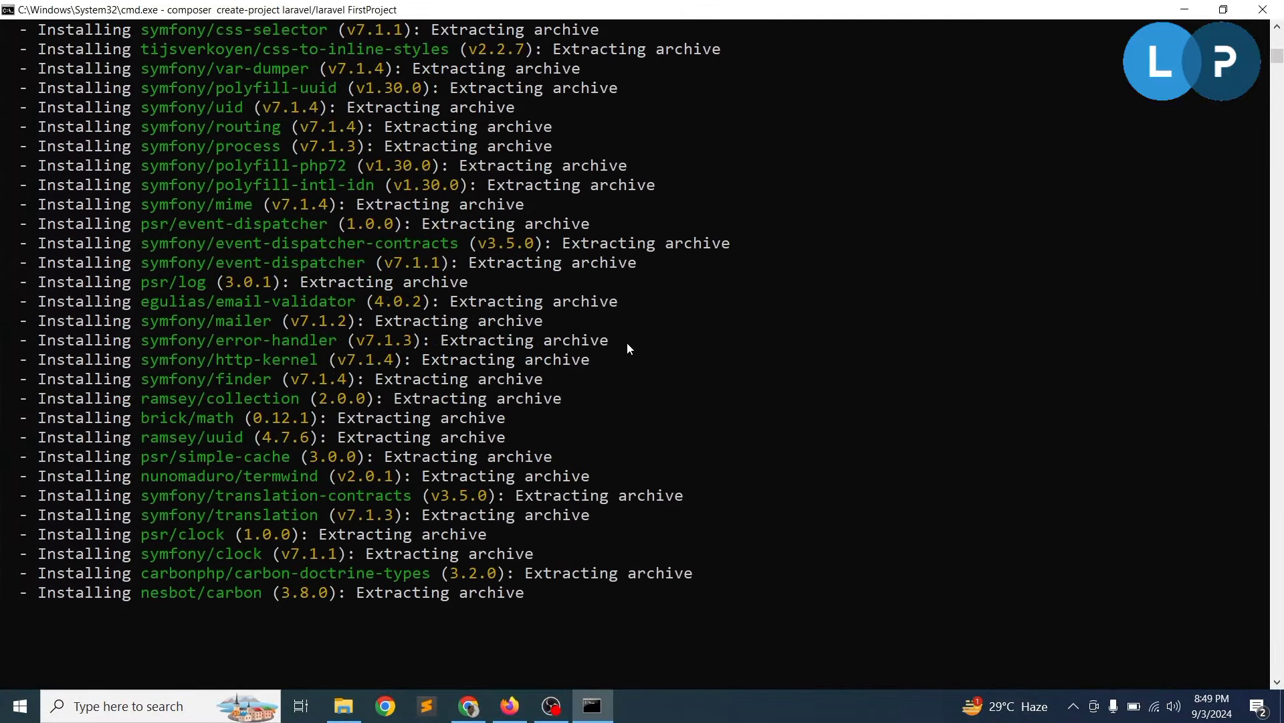
scroll(627, 343, up, 13)
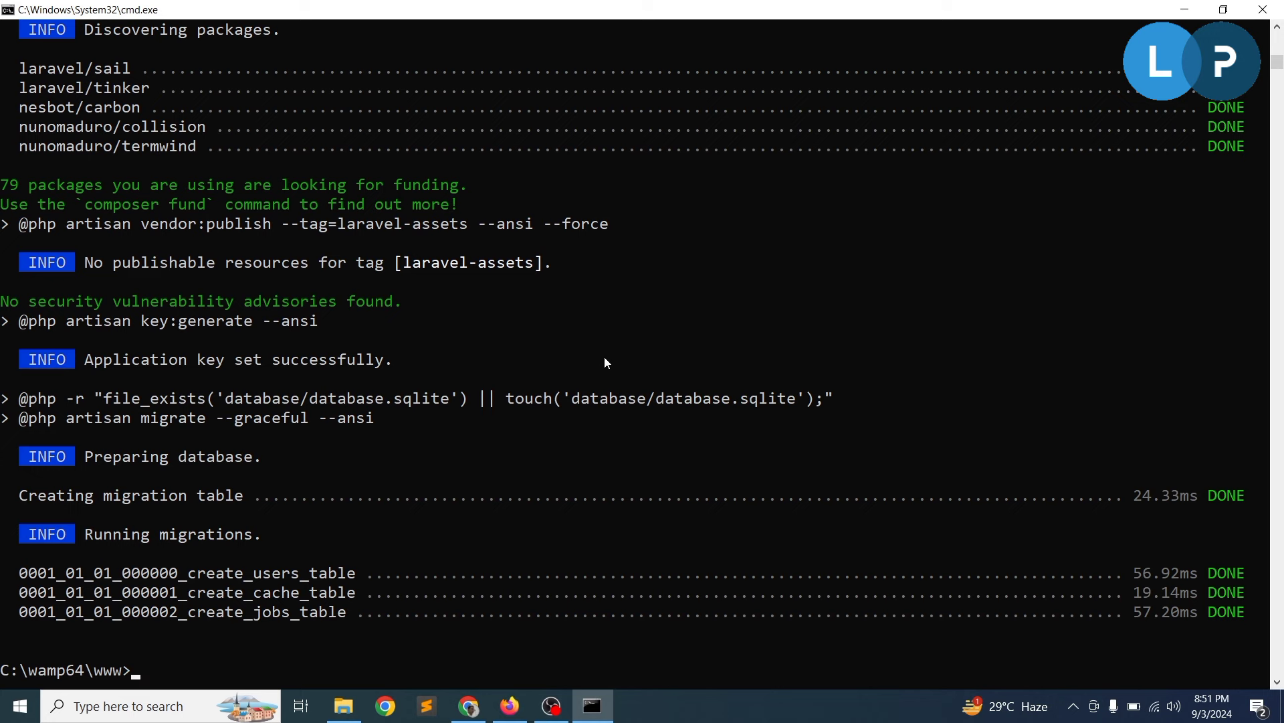
Step: Edit the recalled command into cd FirstProject and view the new folder in File Explorer
text(composer create-project laravel/laravel FirstProject)
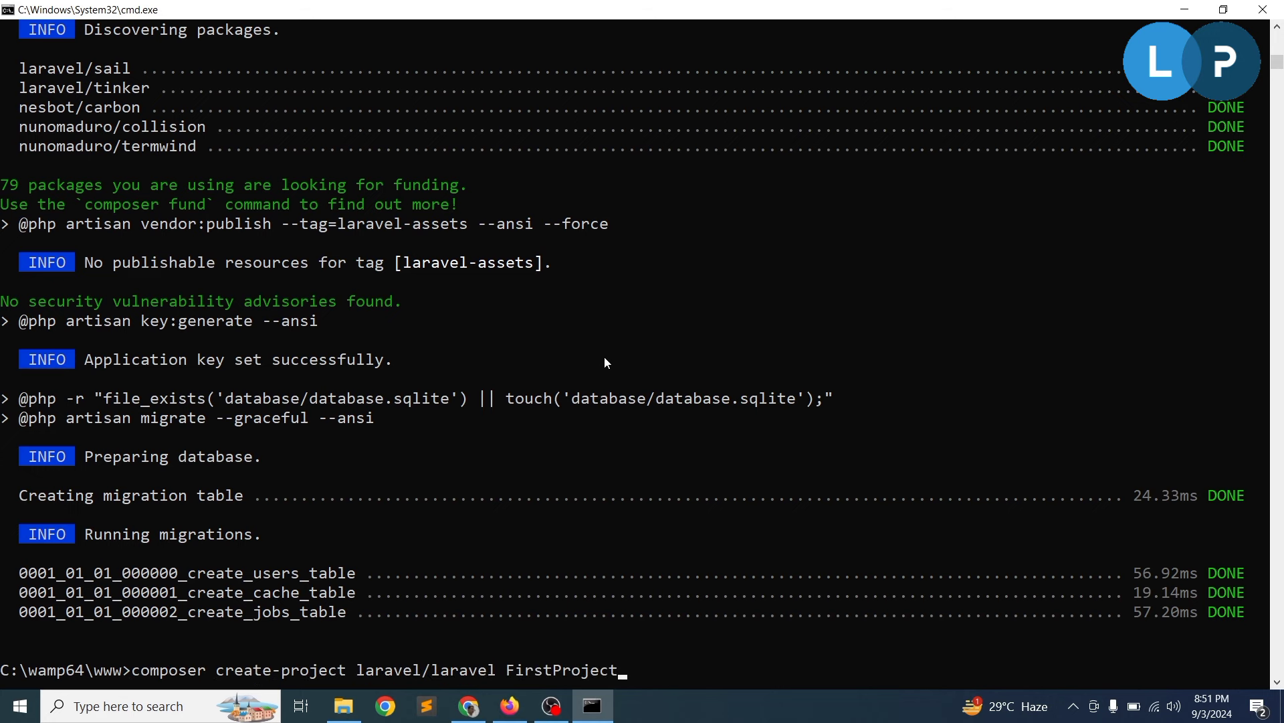
key(Left)
key(Left)
key(Left)
key(Left)
key(Left)
key(Left)
key(Left)
key(BackSpace)
key(BackSpace)
key(BackSpace)
key(BackSpace)
key(BackSpace)
key(BackSpace)
key(BackSpace)
key(BackSpace)
key(BackSpace)
key(BackSpace)
key(BackSpace)
key(BackSpace)
key(BackSpace)
key(BackSpace)
key(BackSpace)
key(BackSpace)
key(BackSpace)
key(BackSpace)
key(BackSpace)
key(BackSpace)
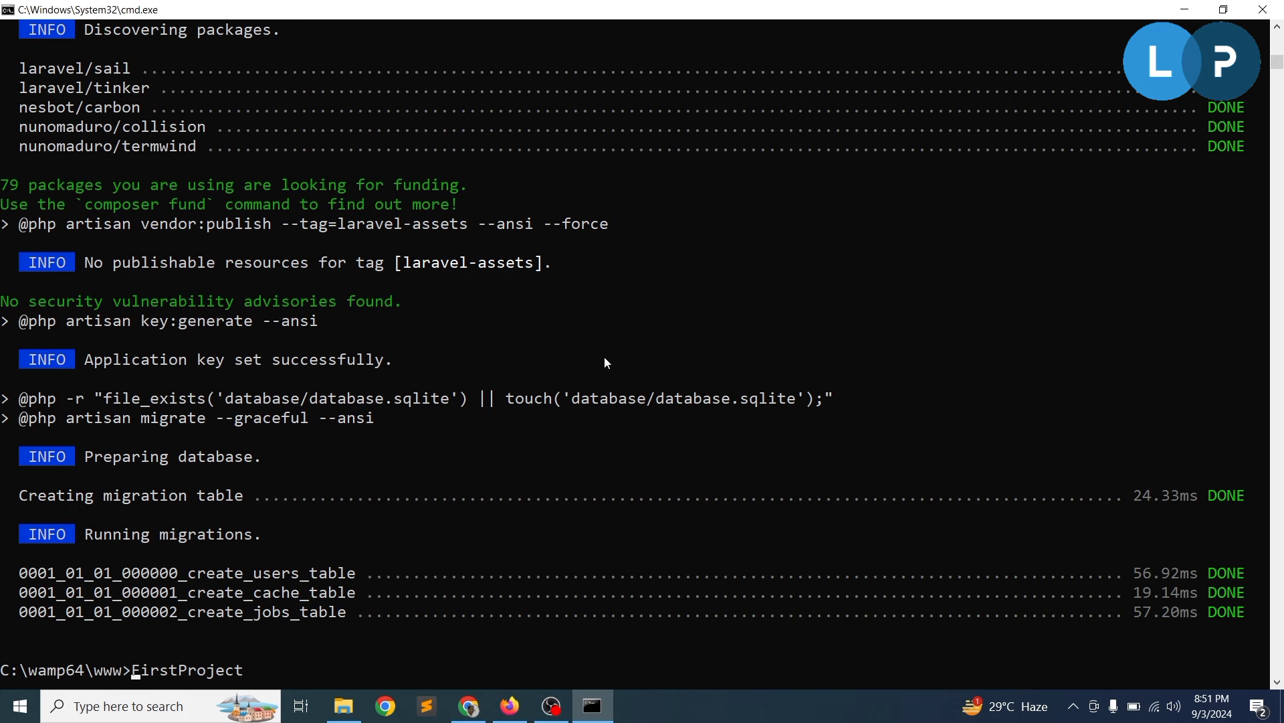
text(cd)
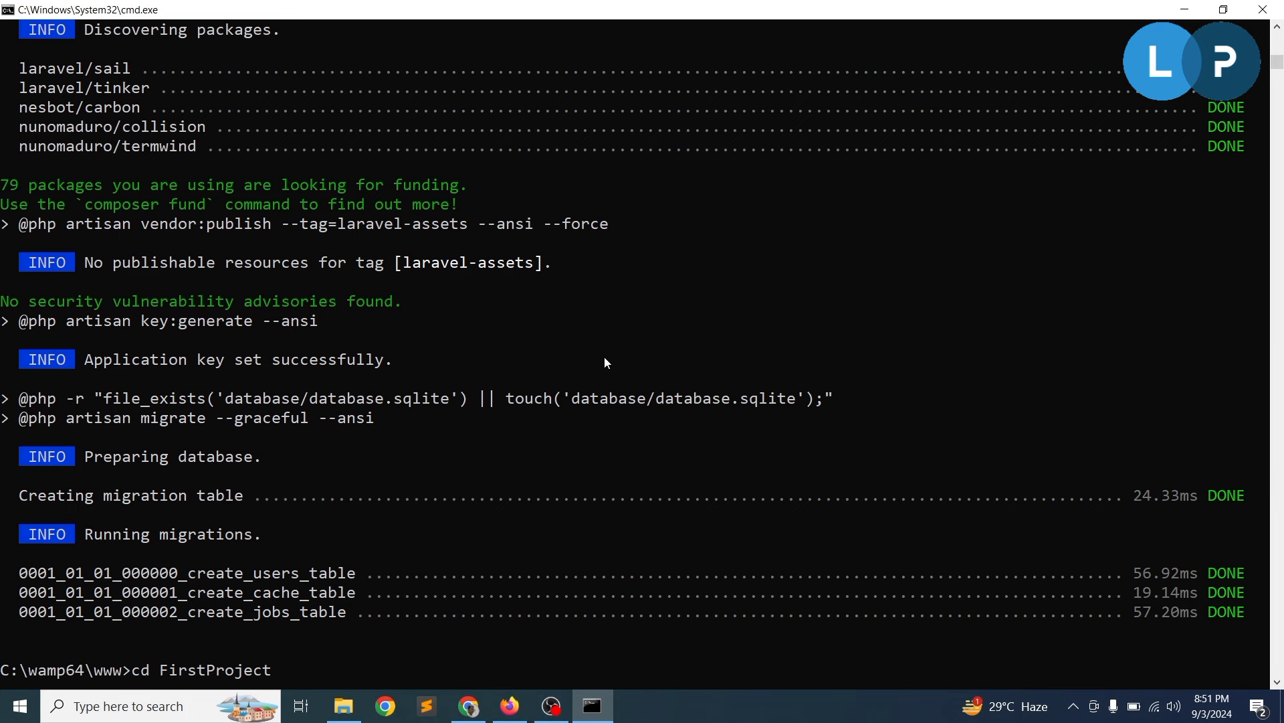
click(343, 706)
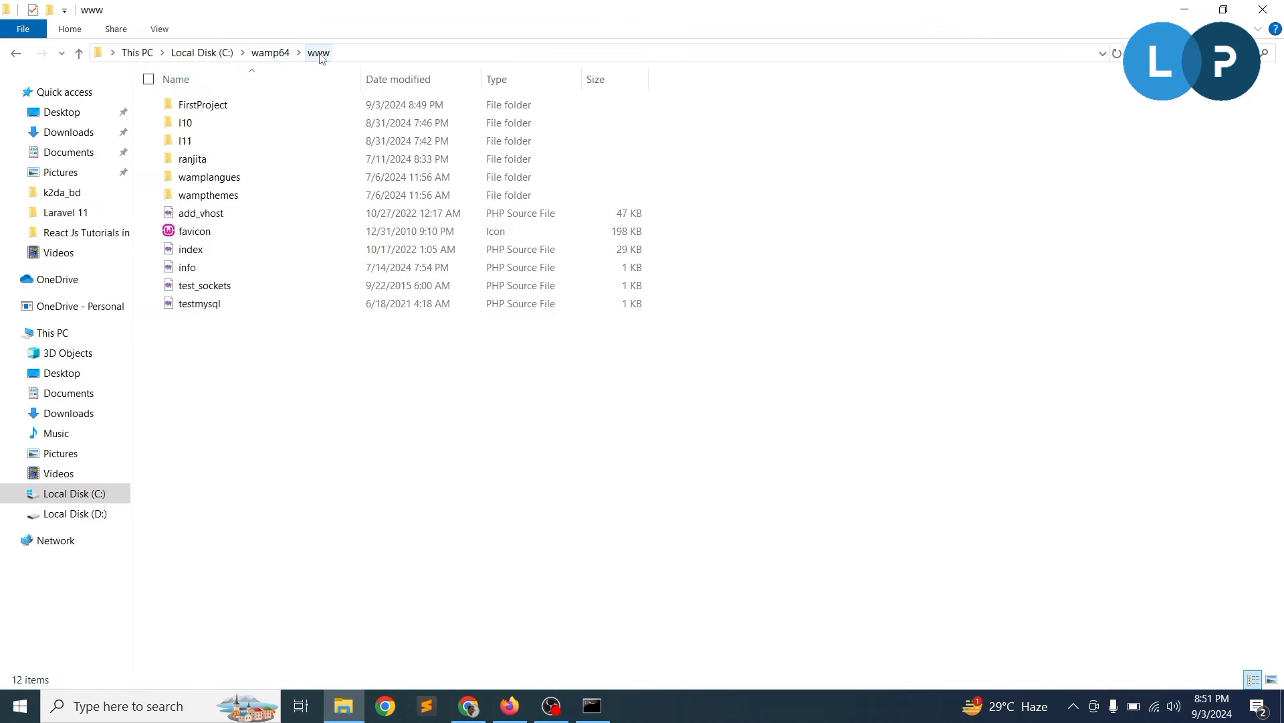
double_click(218, 107)
Step: Change into FirstProject and open it in VS Code with code
key(alt)
key(alt+Tab)
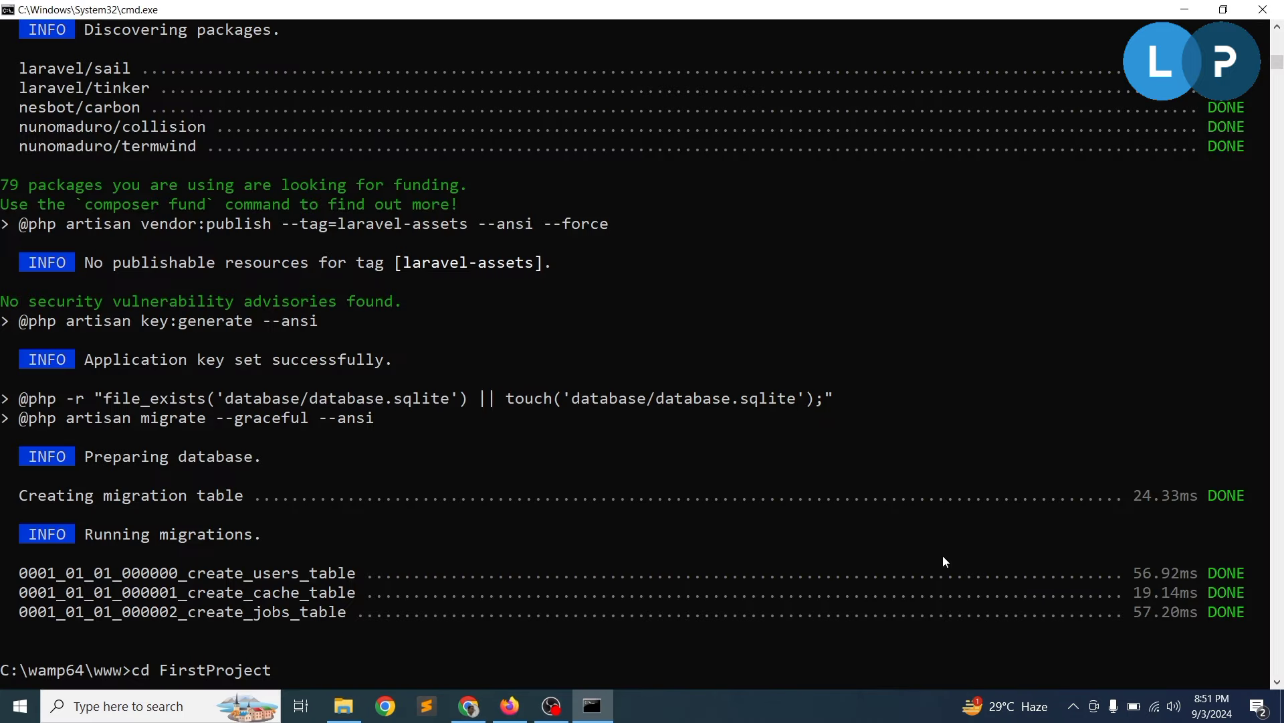
key(Return)
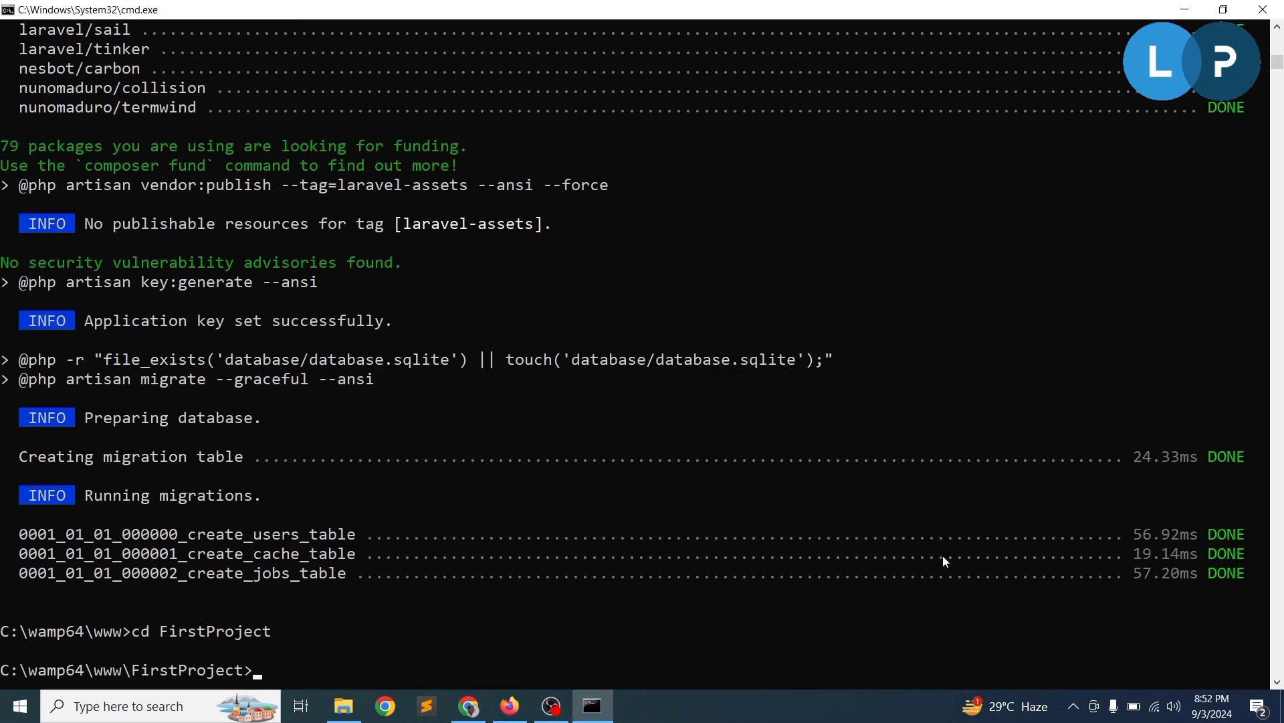
text(code .)
key(Return)
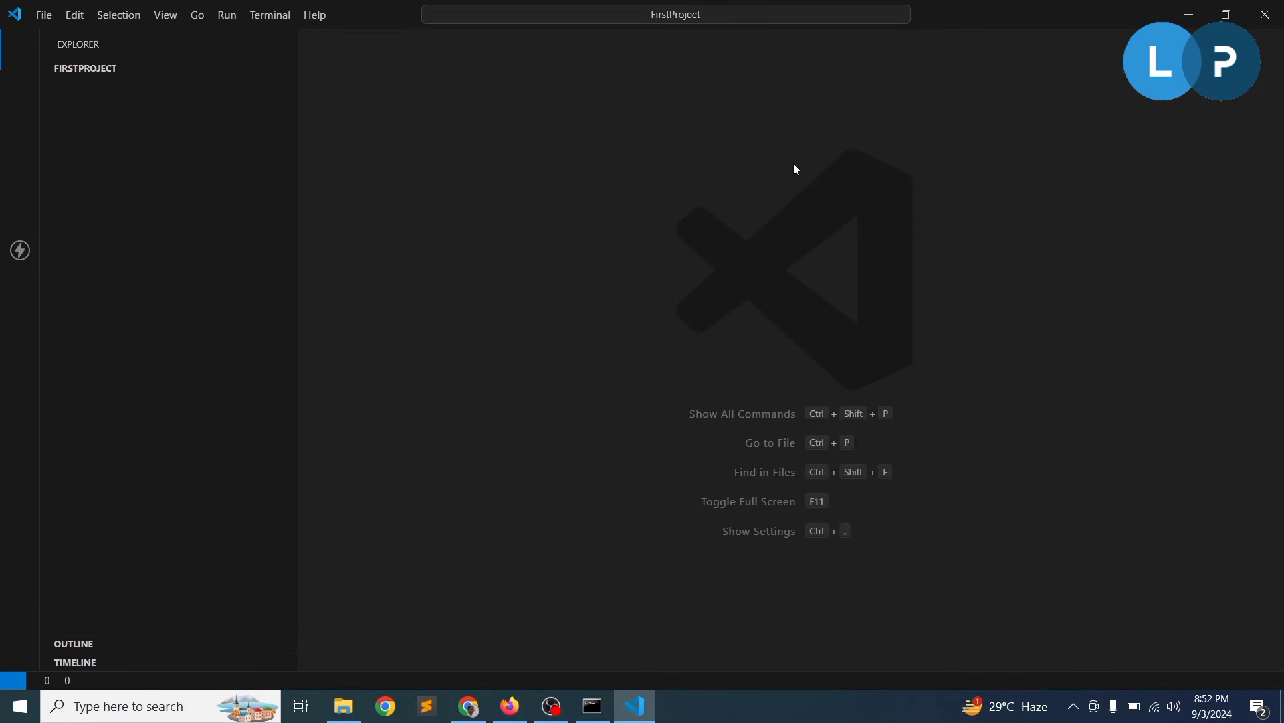
key(alt+Tab)
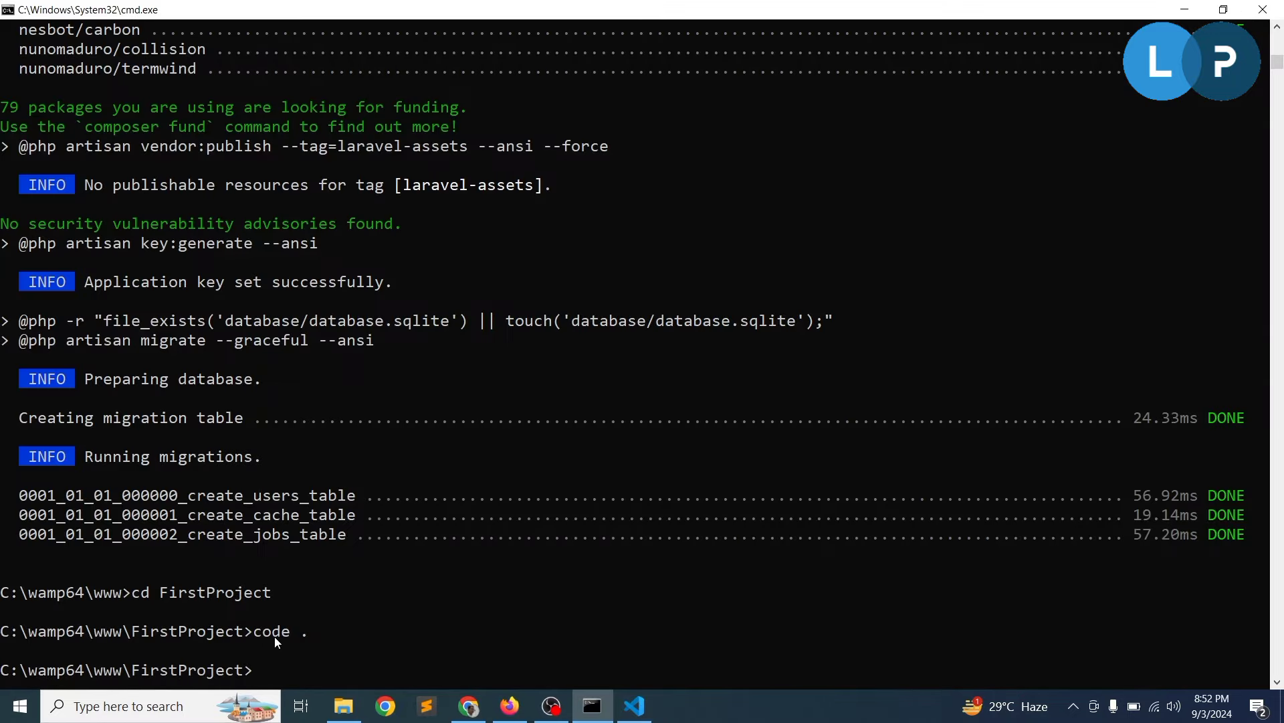
key(alt+Tab)
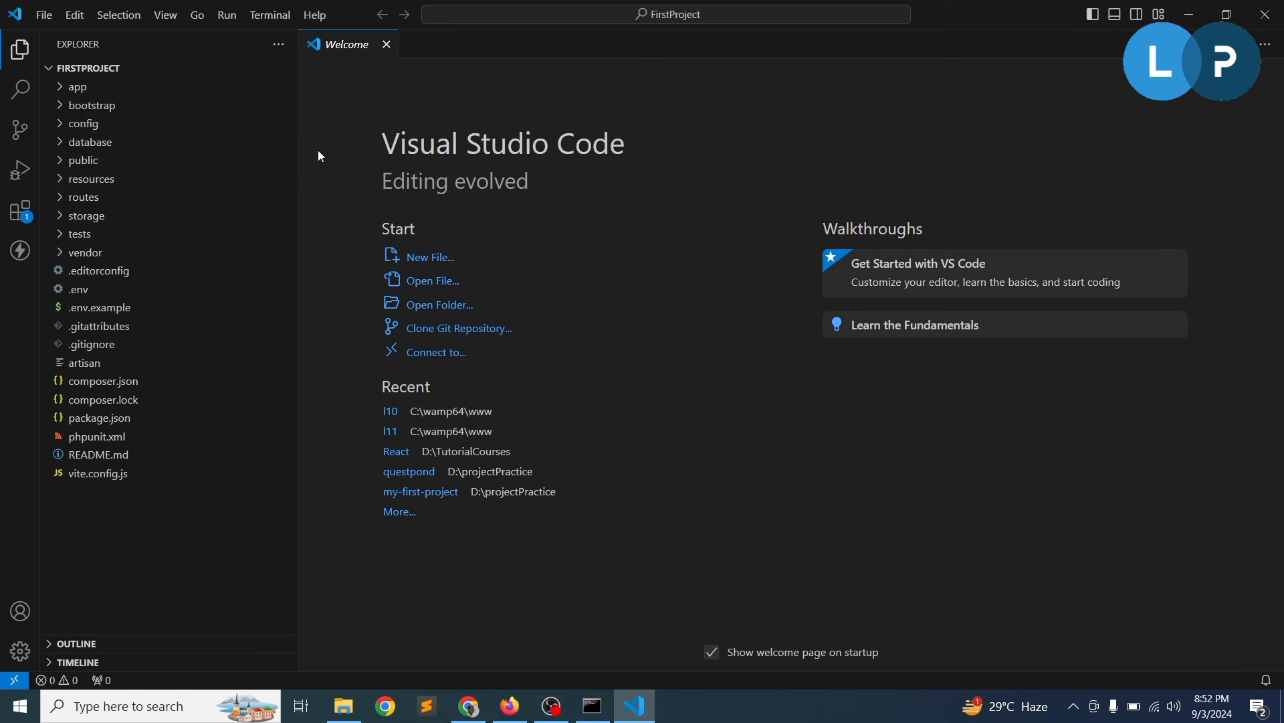
key(ctrl+equal)
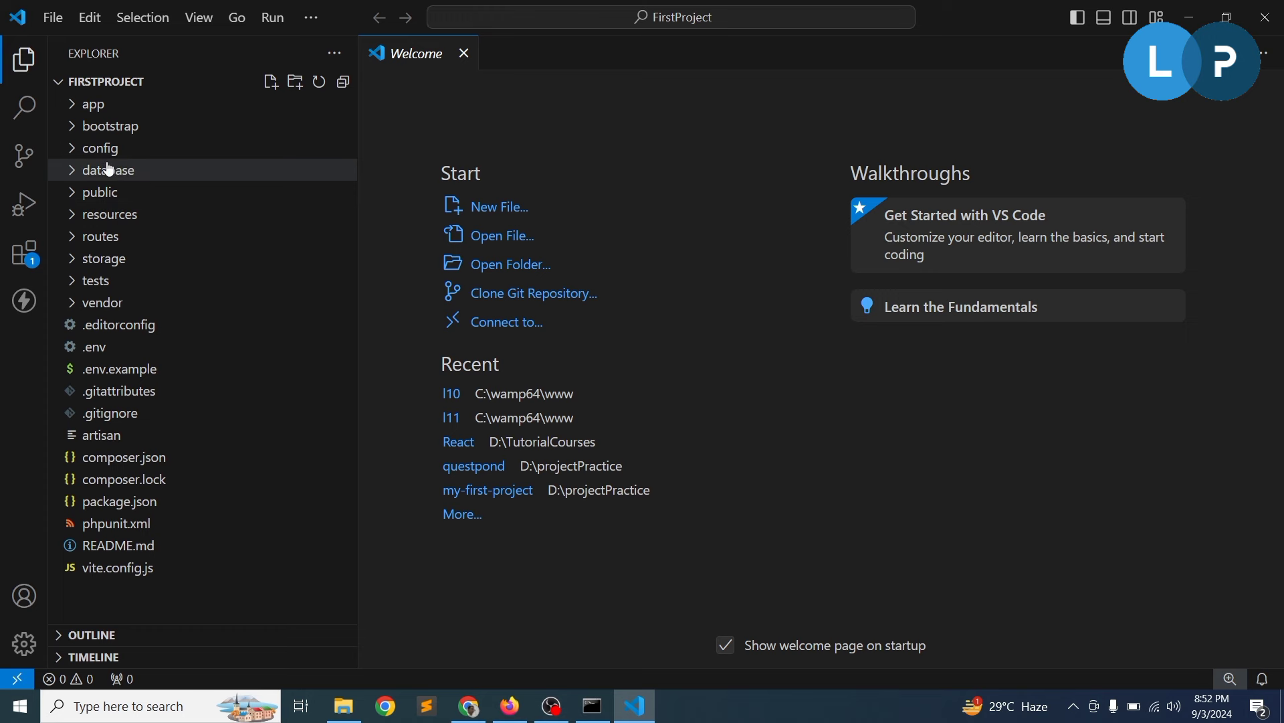
click(75, 105)
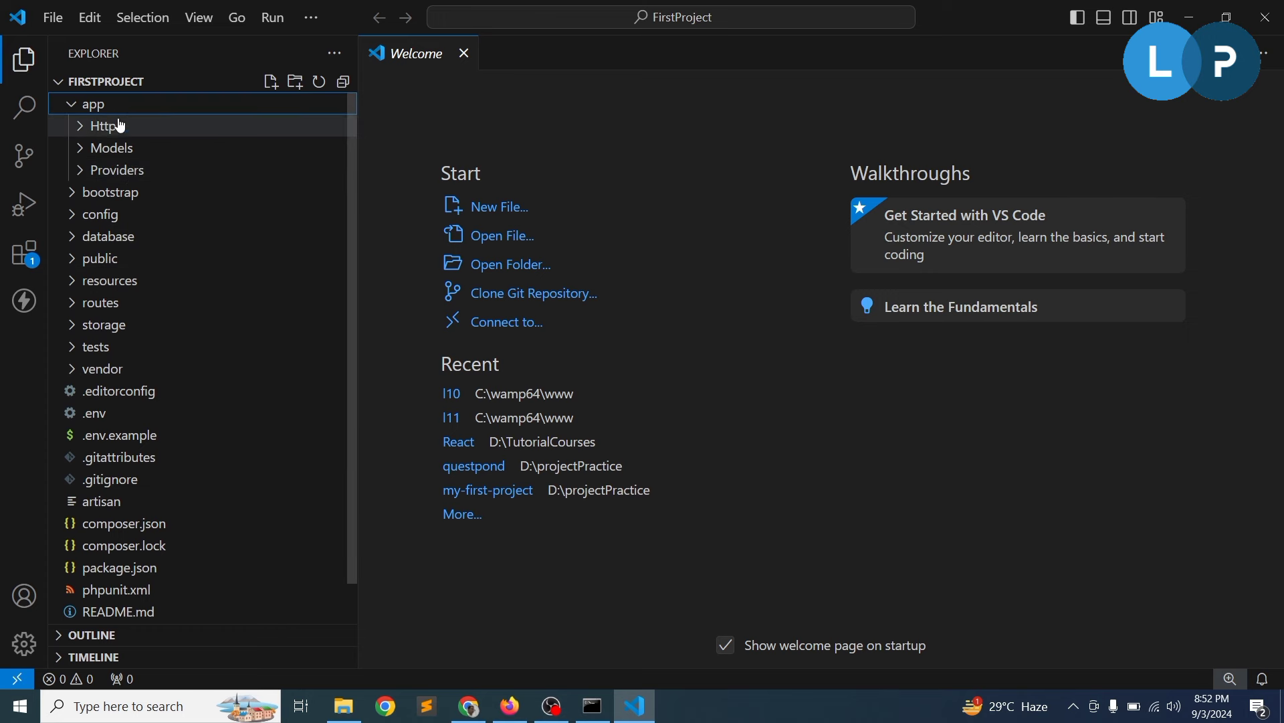
click(81, 129)
click(92, 173)
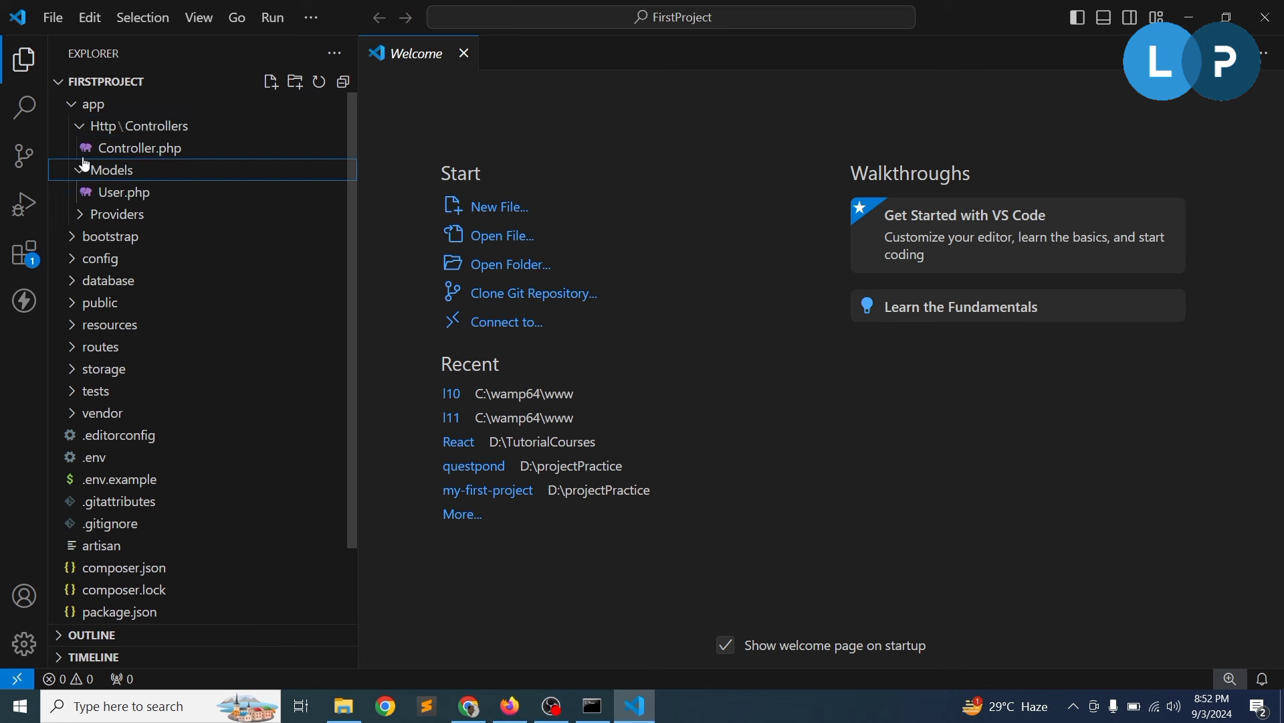
click(76, 107)
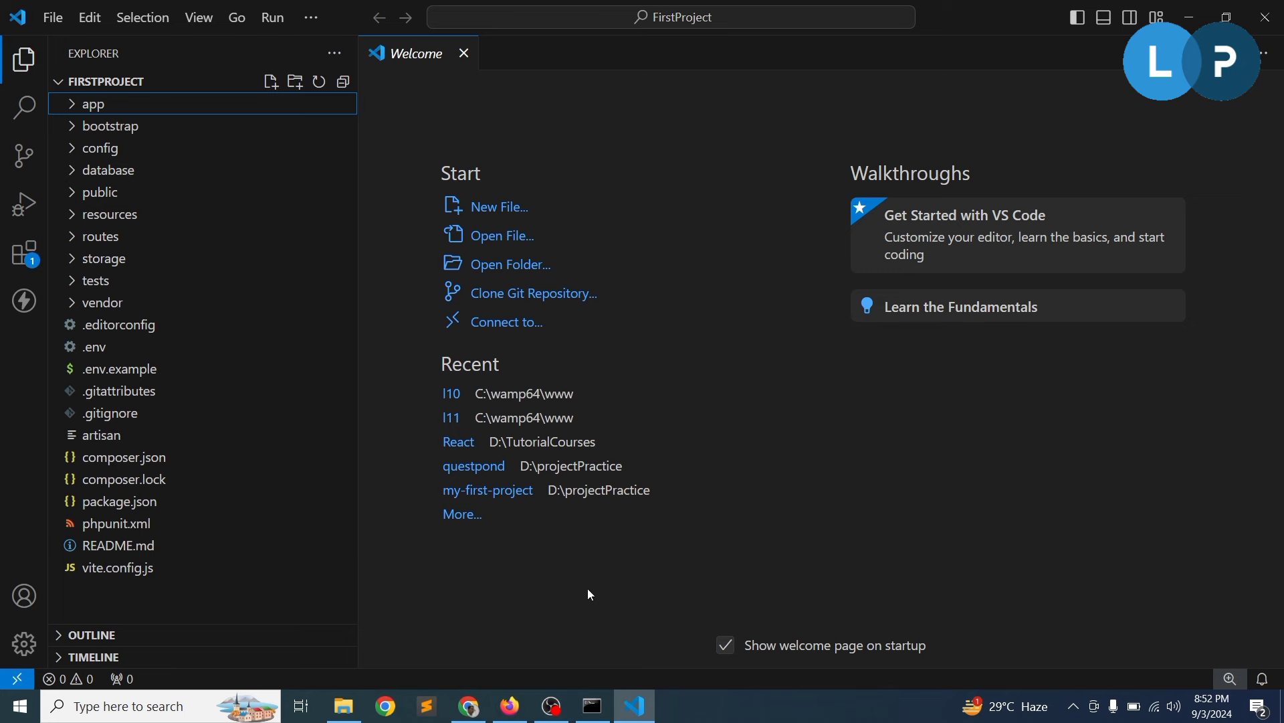
mouse_move(532, 703)
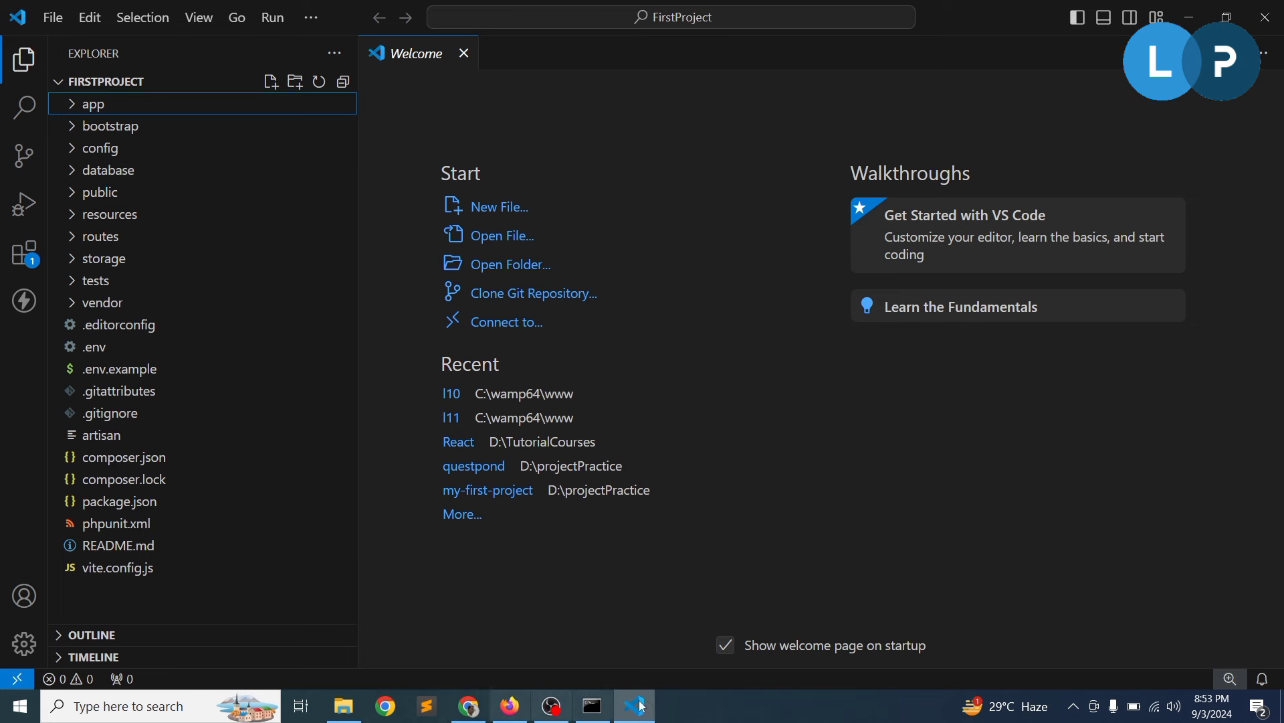
click(592, 712)
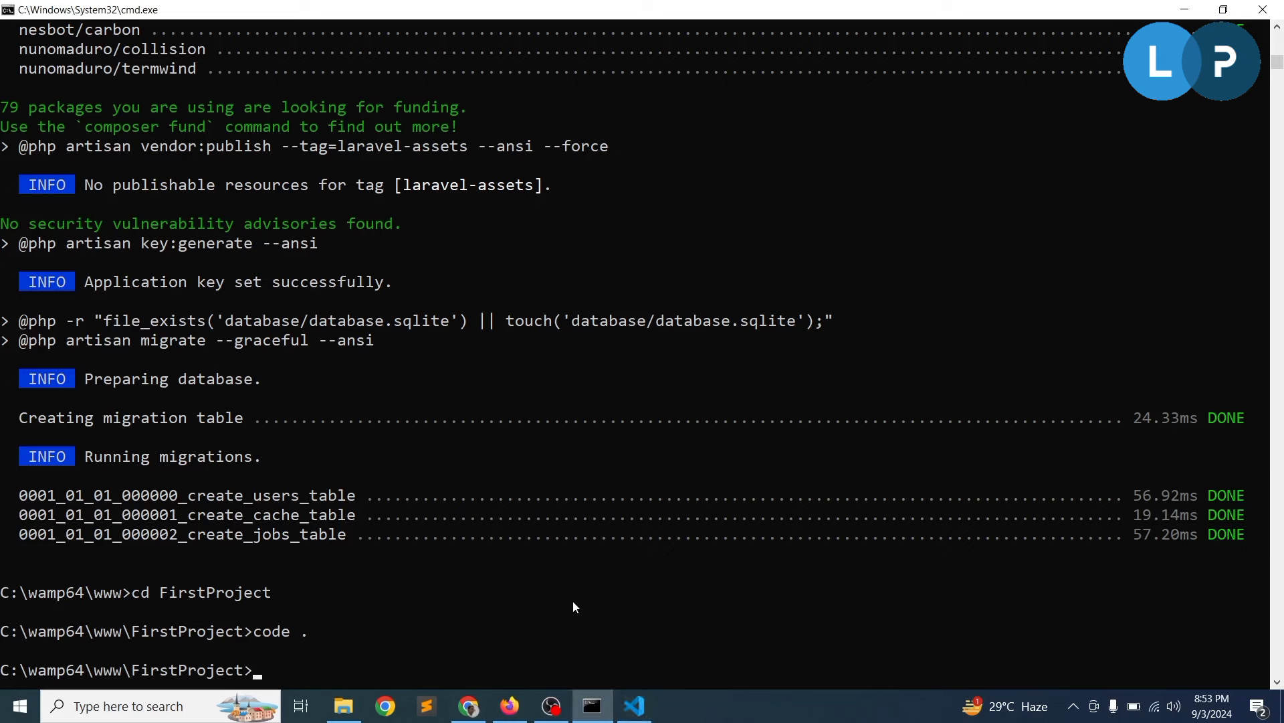
text(php artisan serve)
key(Return)
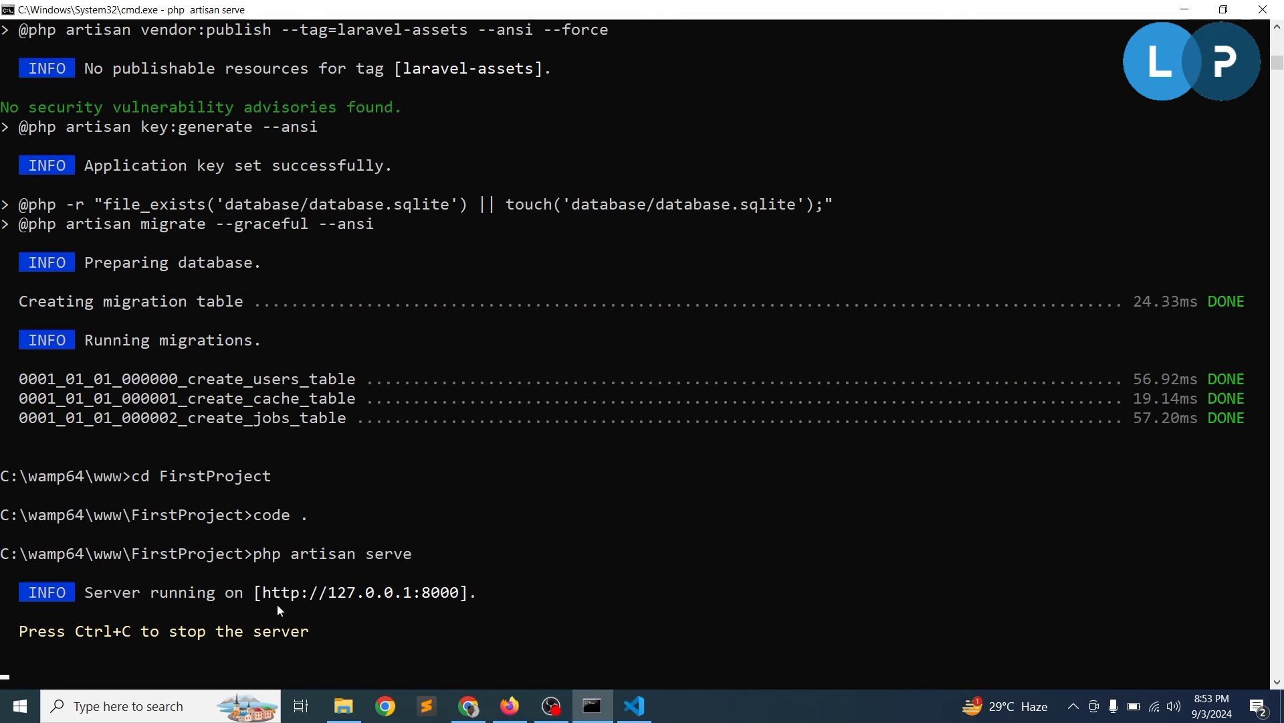
click(469, 708)
Step: Load 127.0.0.1:8000 and scroll over the Laravel v11.21.0 welcome page
click(223, 51)
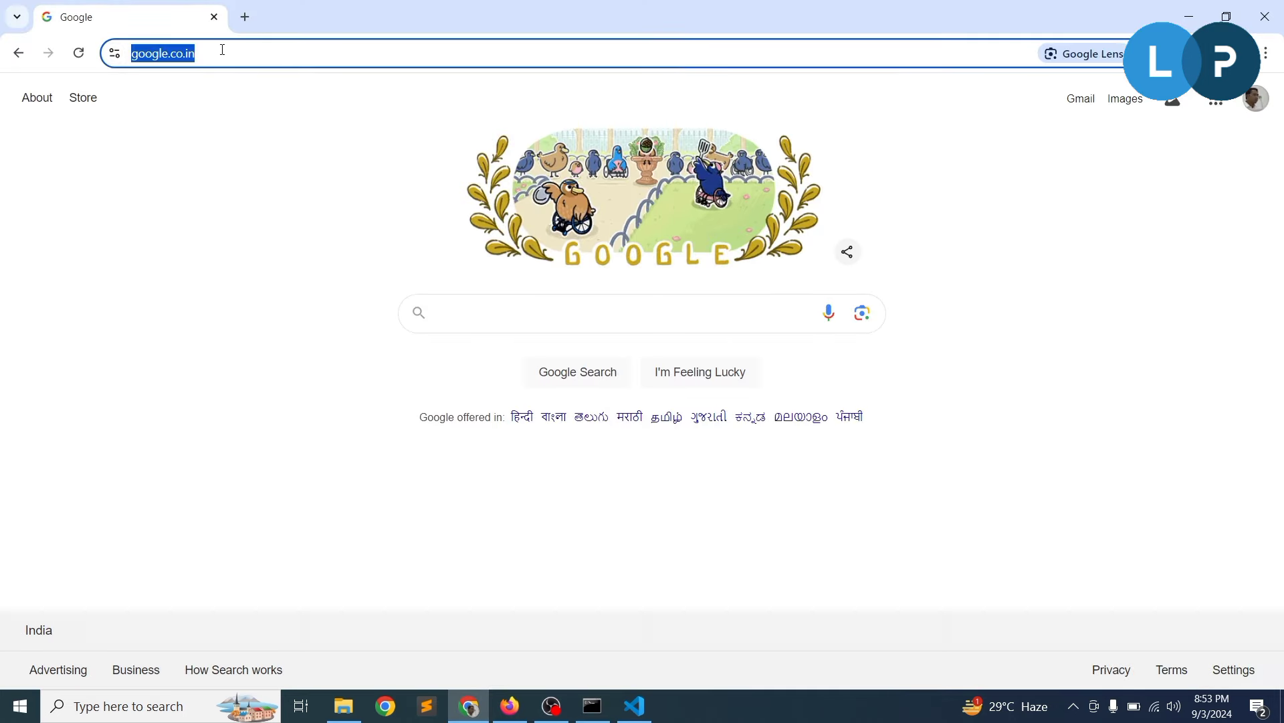
text(12)
key(Return)
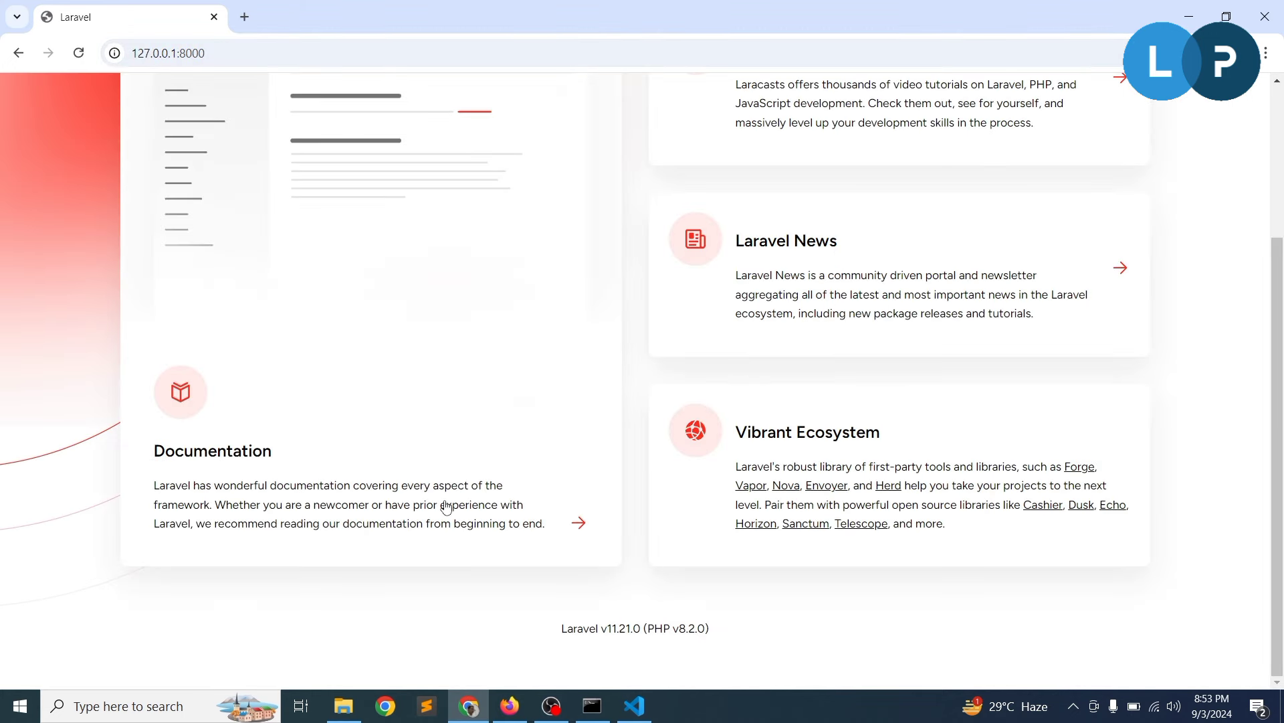
scroll(446, 507, up, 3)
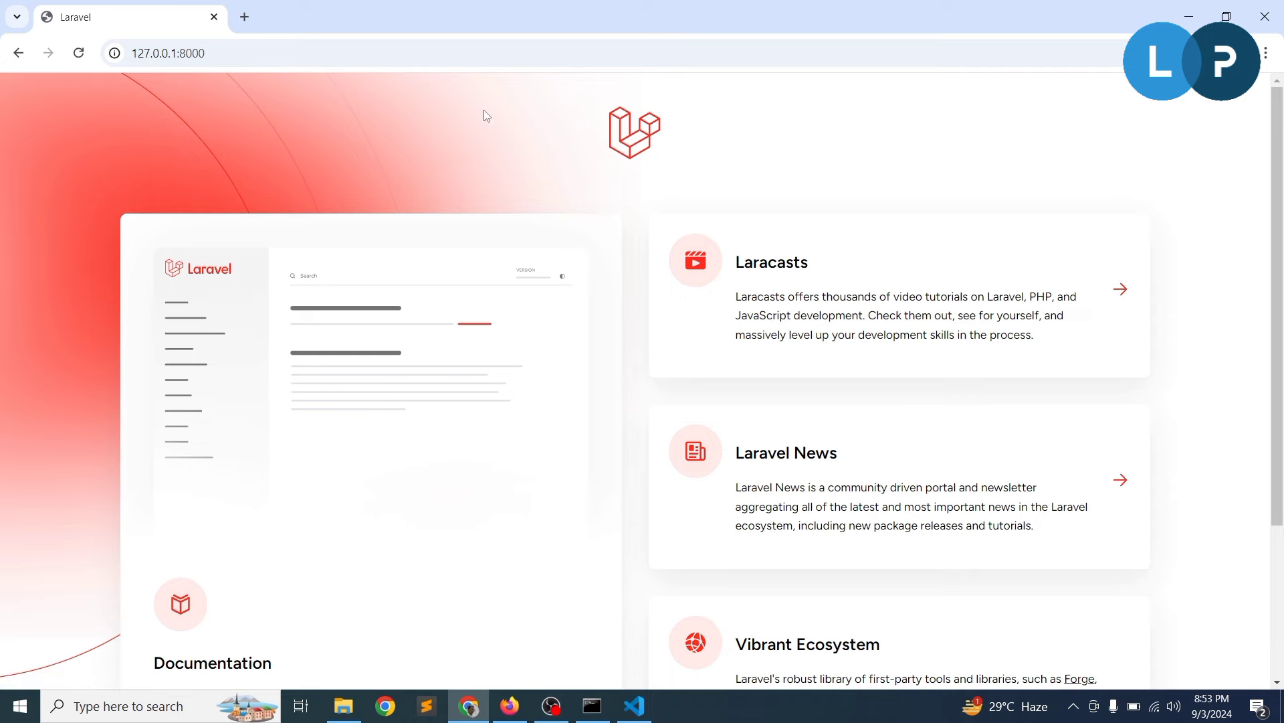
scroll(481, 137, down, 3)
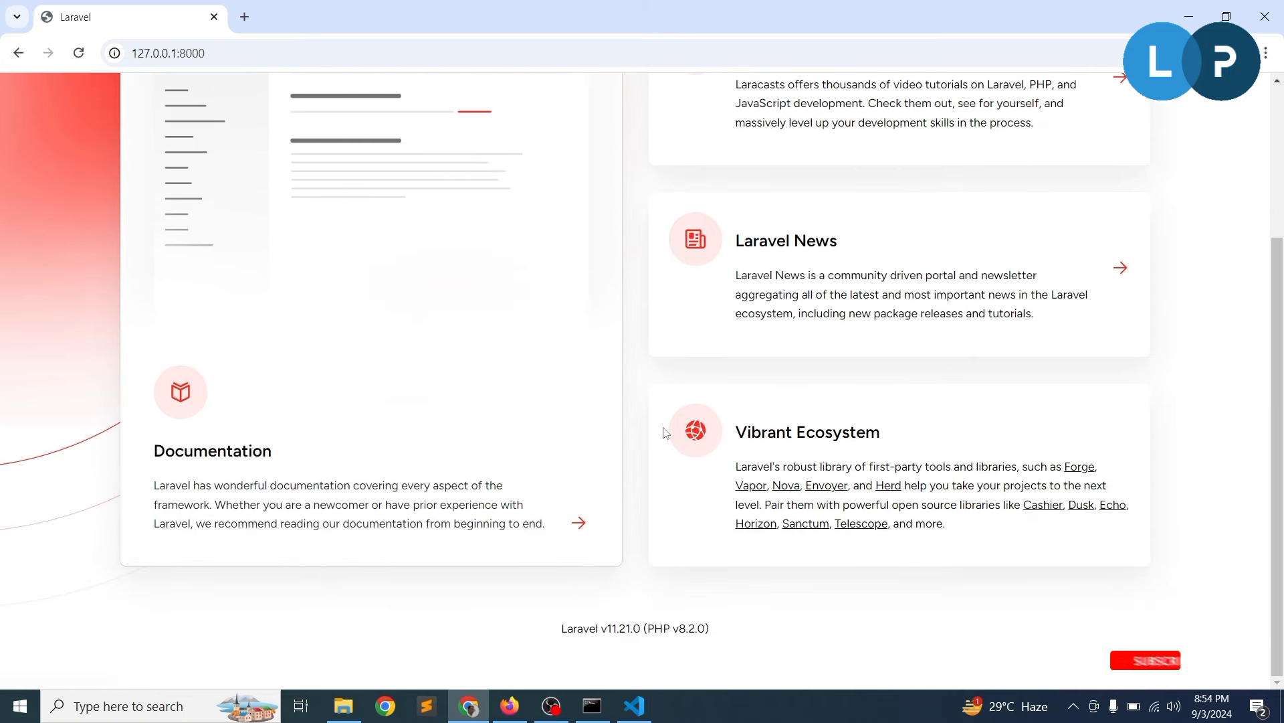
scroll(735, 402, up, 3)
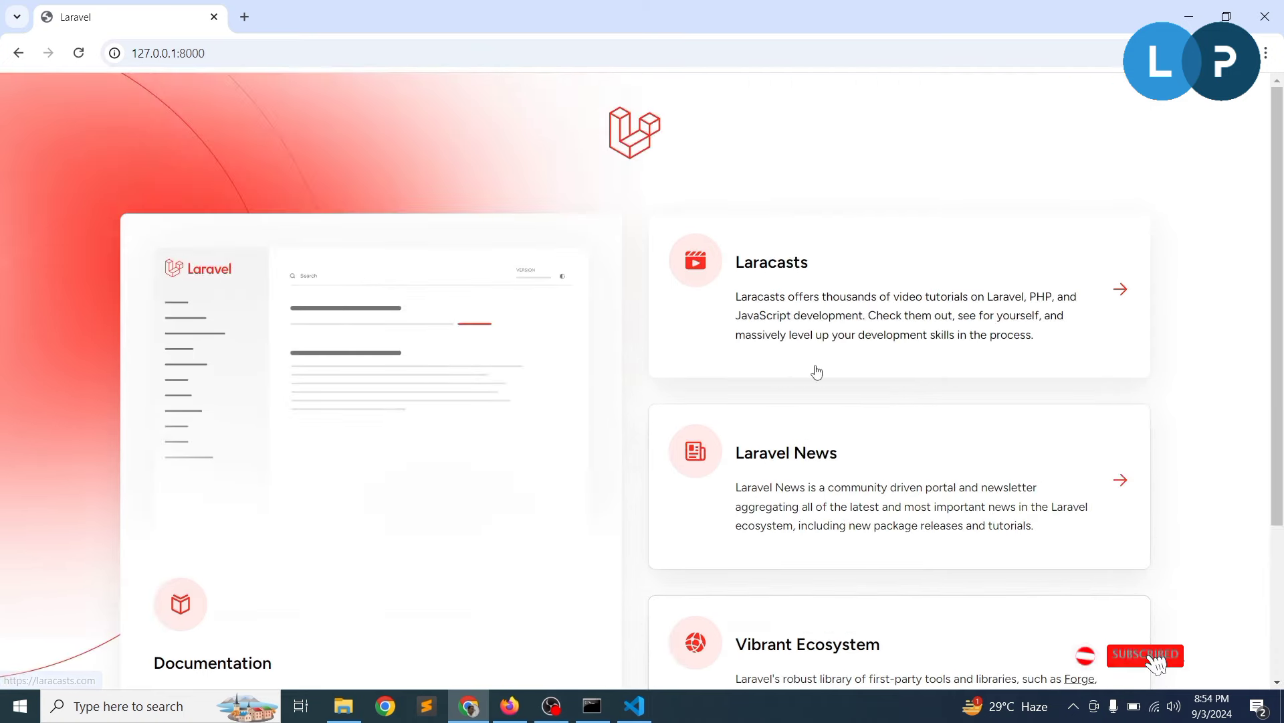
Step: Open Laracasts in a new tab from its welcome-page card and scroll through it
ctrl+click(760, 267)
click(287, 17)
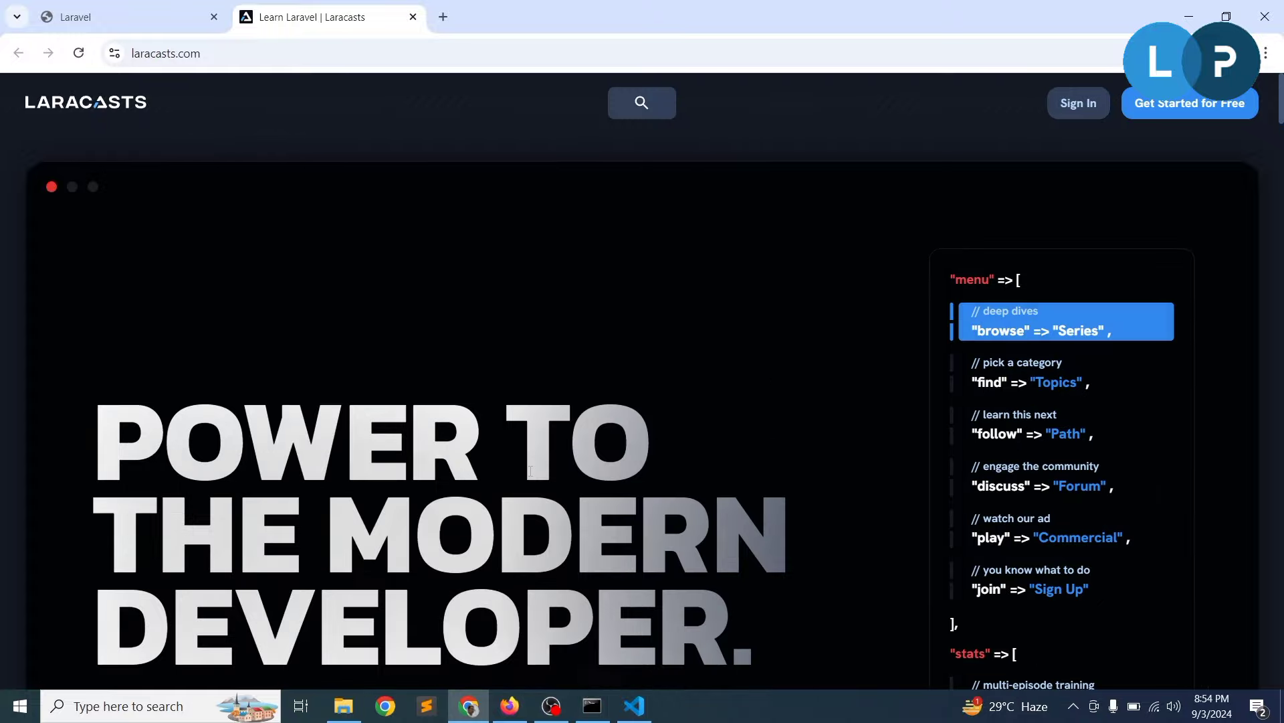
scroll(531, 471, down, 3)
scroll(673, 467, down, 10)
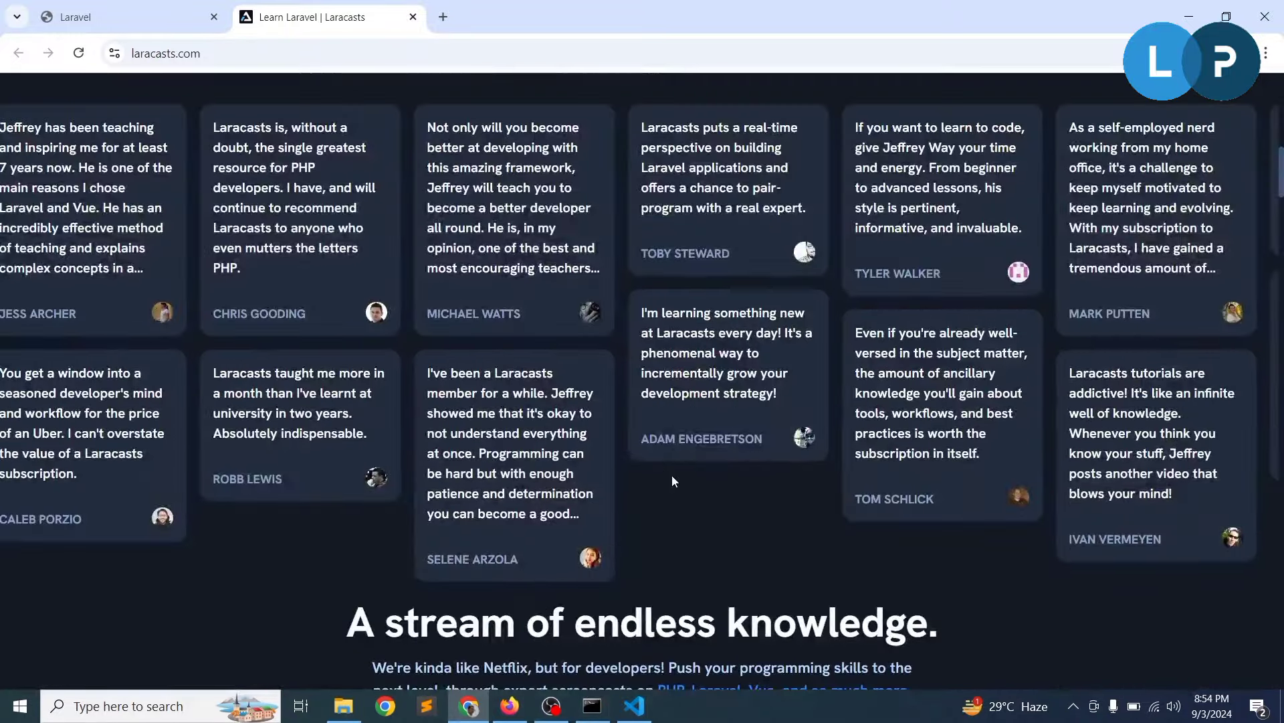
scroll(671, 479, down, 5)
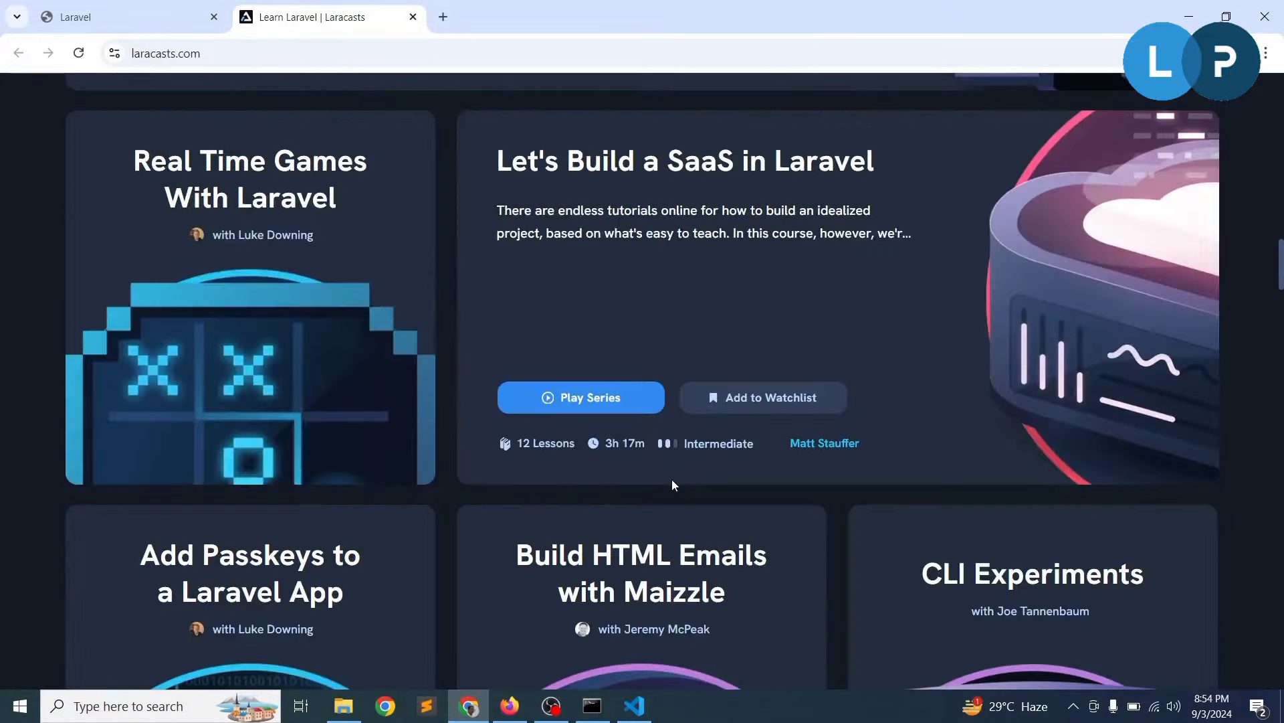
scroll(669, 488, up, 8)
scroll(668, 495, up, 10)
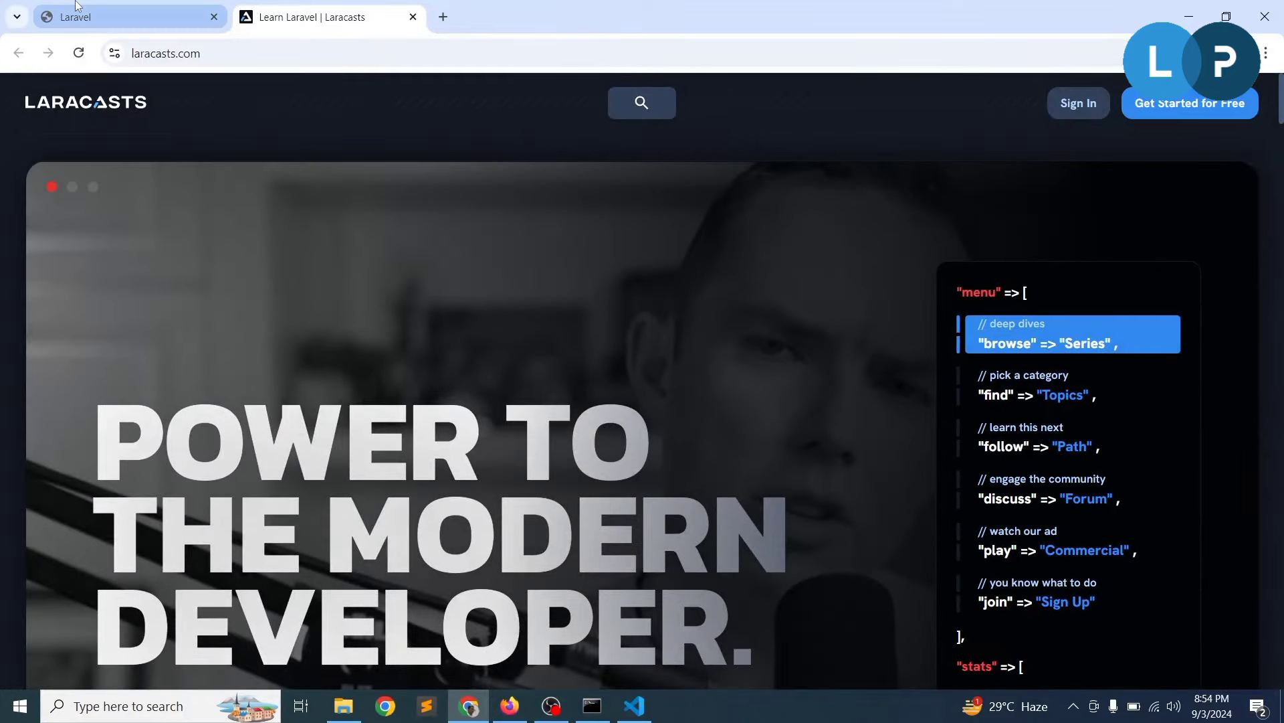
Step: Open Laravel News from the welcome page's card, browse it, then return to the welcome page
click(77, 16)
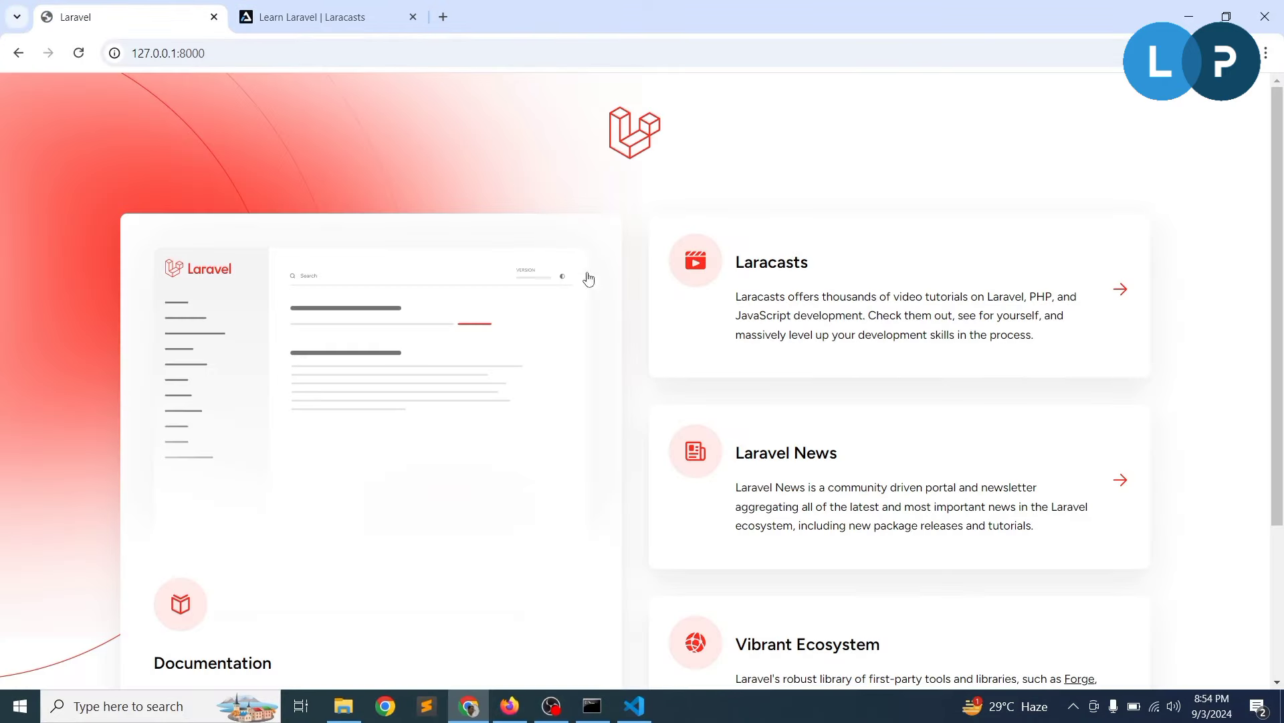
click(779, 456)
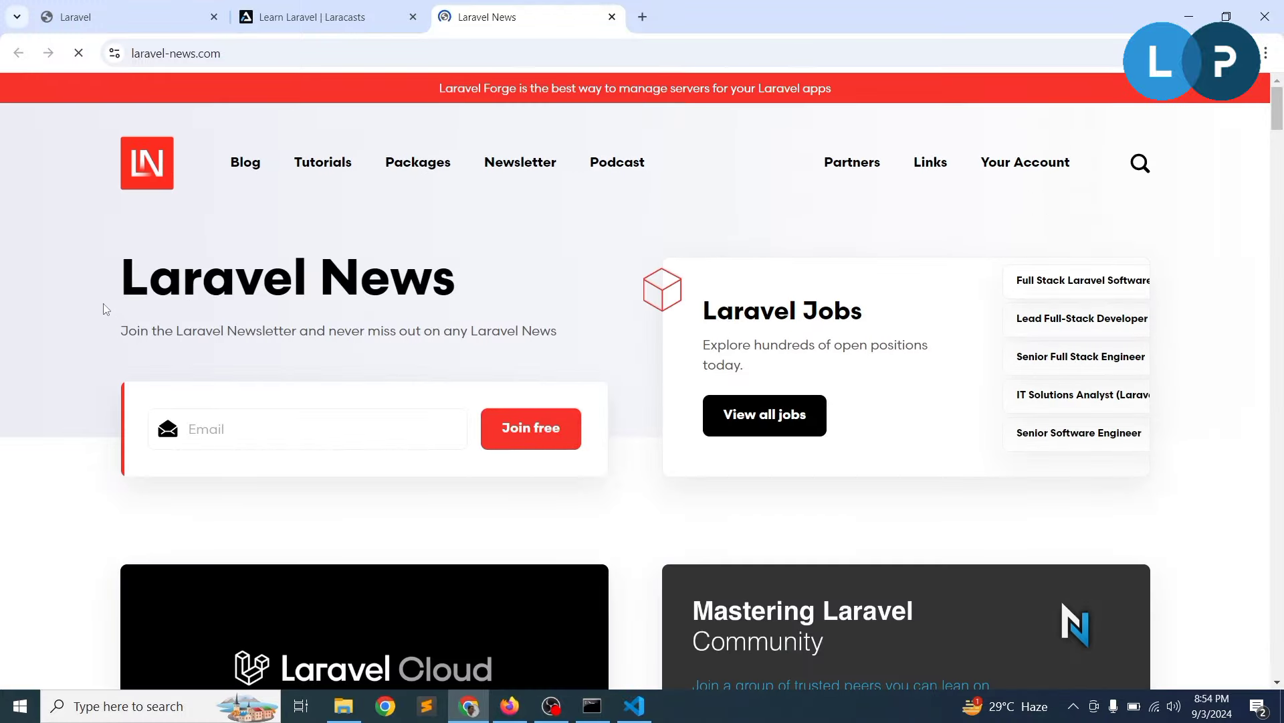
scroll(80, 339, down, 6)
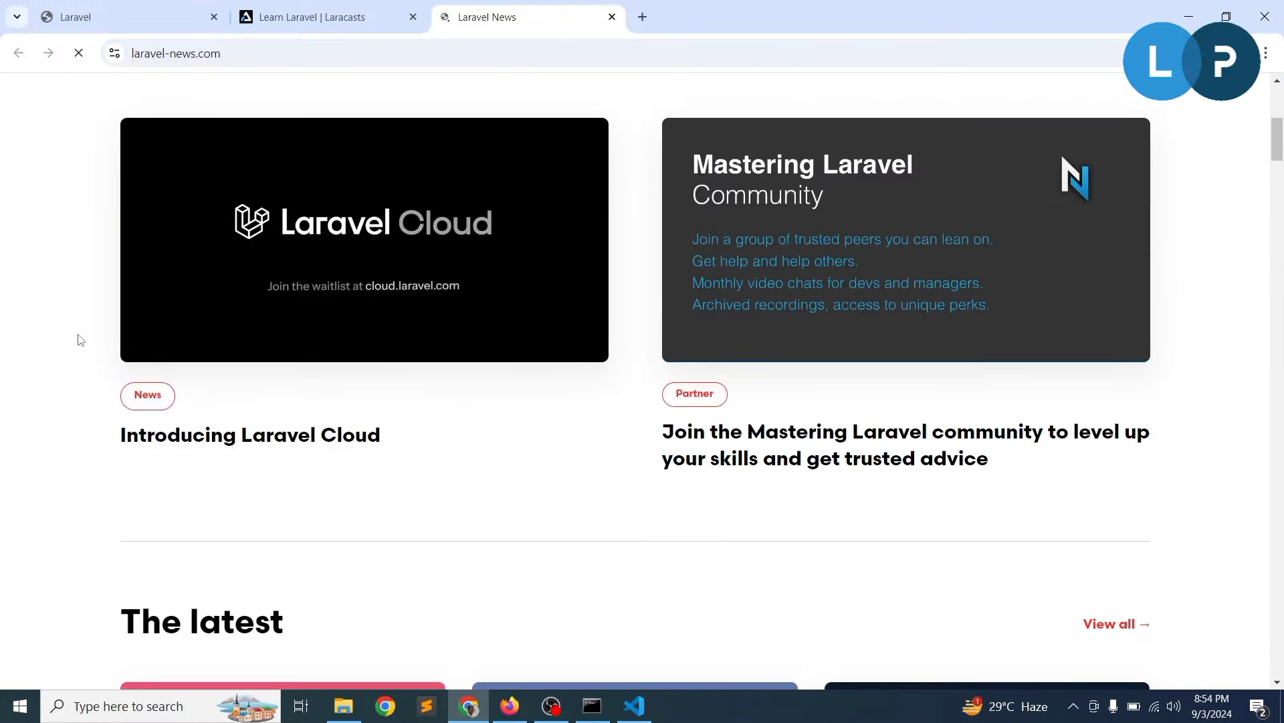
scroll(80, 339, up, 6)
scroll(80, 339, down, 3)
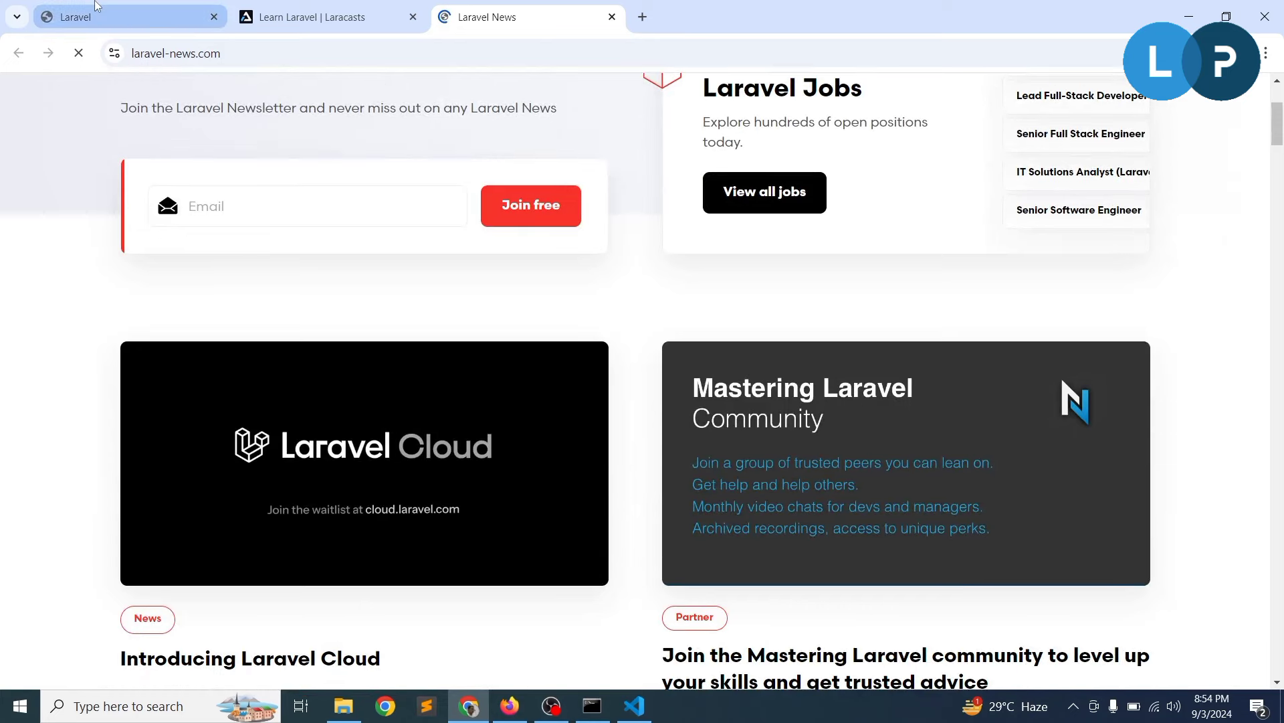
click(108, 18)
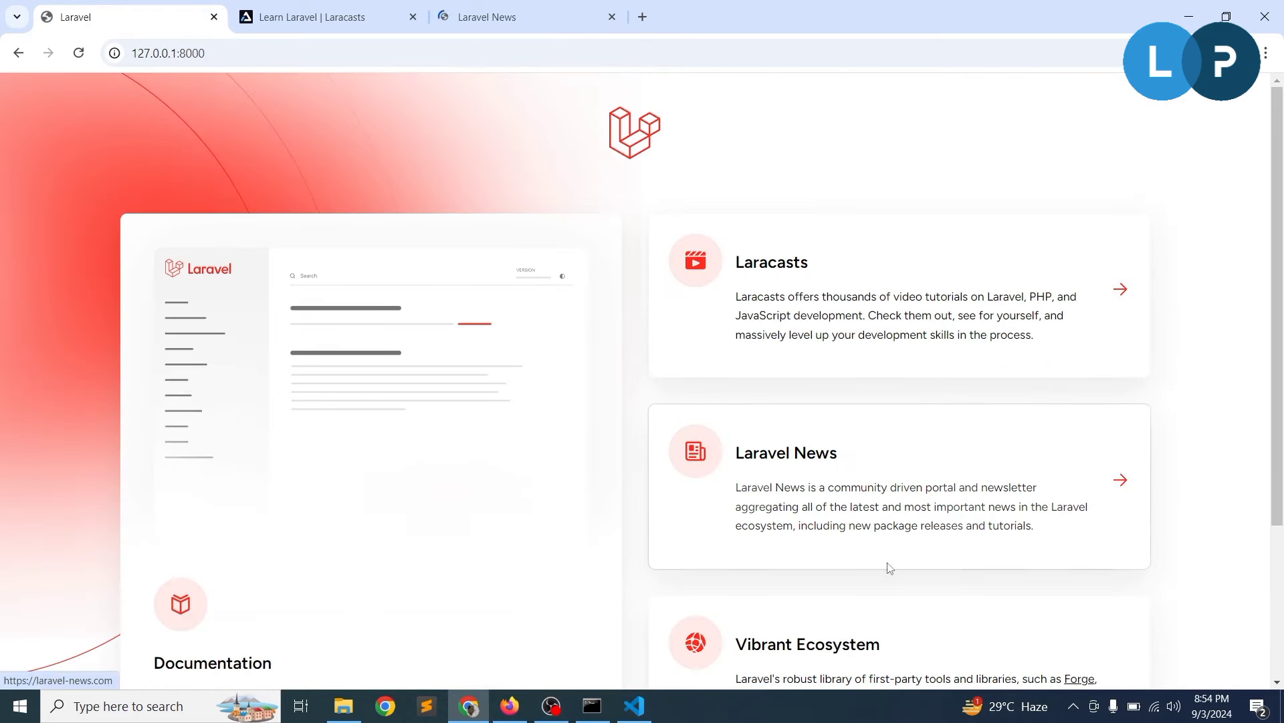
scroll(450, 500, down, 3)
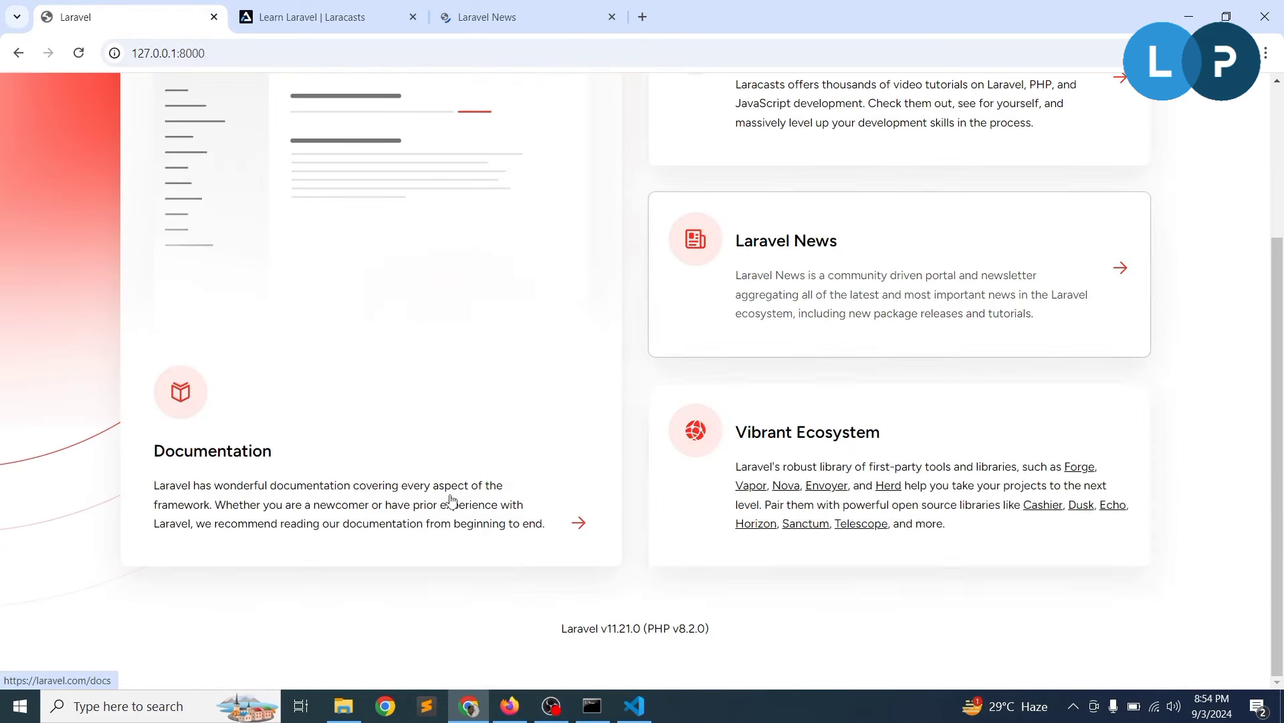
Step: Open the Laravel 11.x Installation docs from the Documentation card, read them, and return to the welcome tab
ctrl+click(209, 458)
click(683, 12)
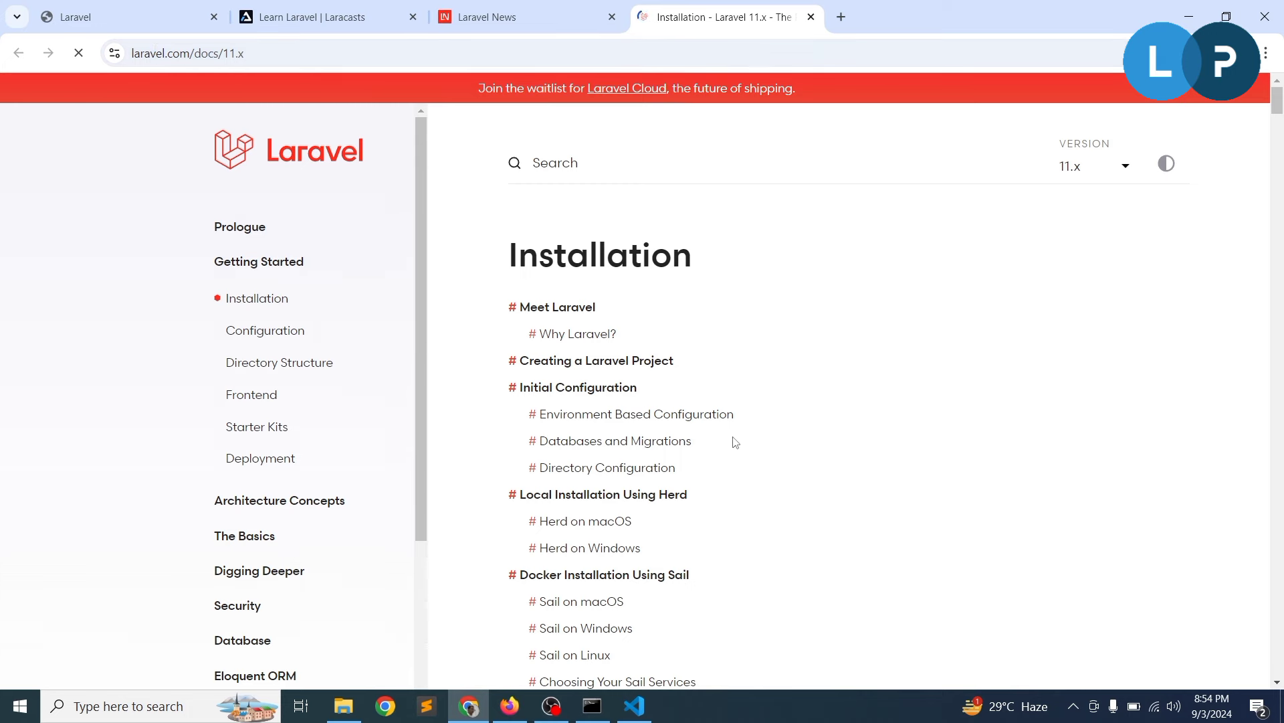
scroll(639, 410, down, 15)
scroll(639, 410, up, 5)
scroll(574, 362, down, 3)
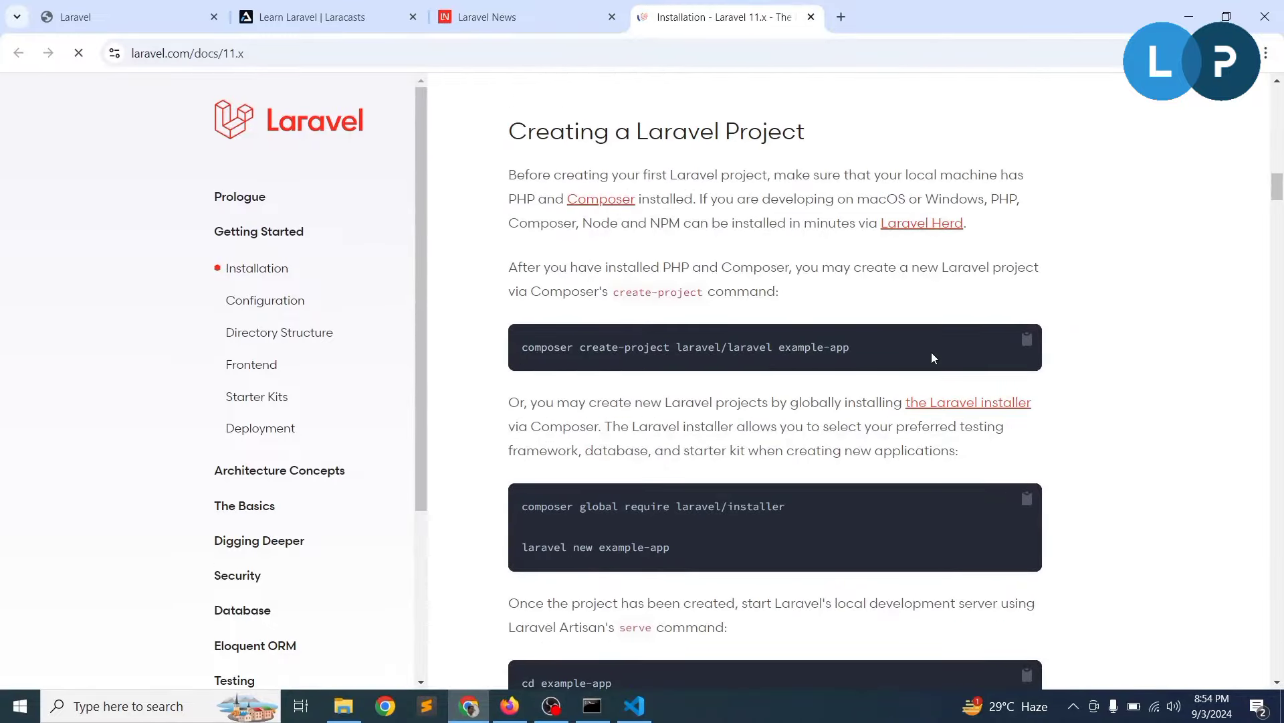
scroll(834, 350, down, 13)
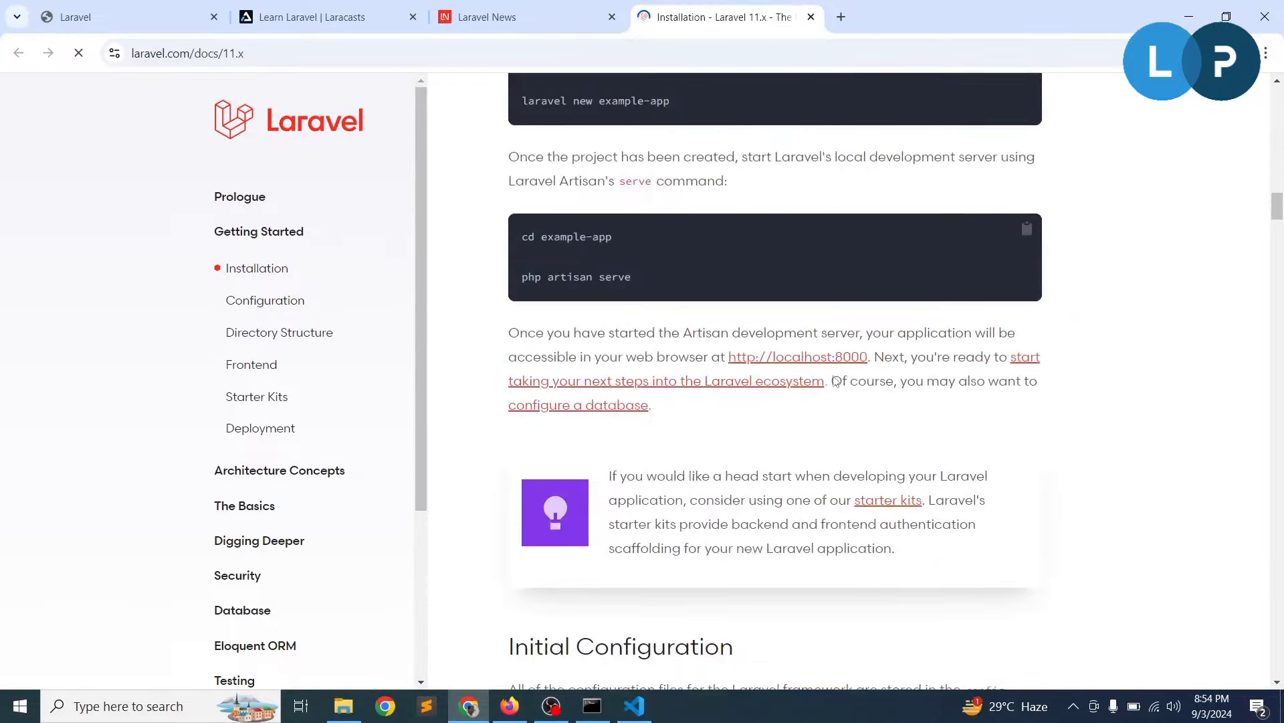
scroll(825, 433, down, 8)
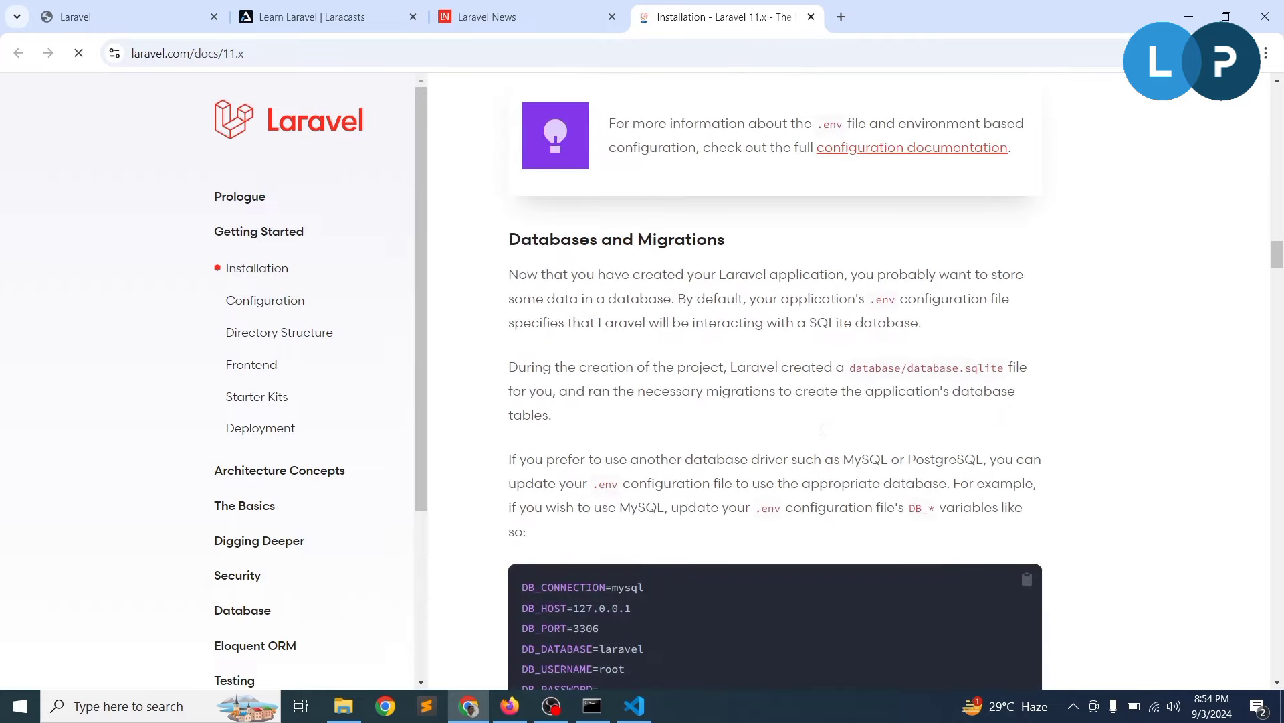
scroll(824, 434, up, 8)
key(ctrl+1)
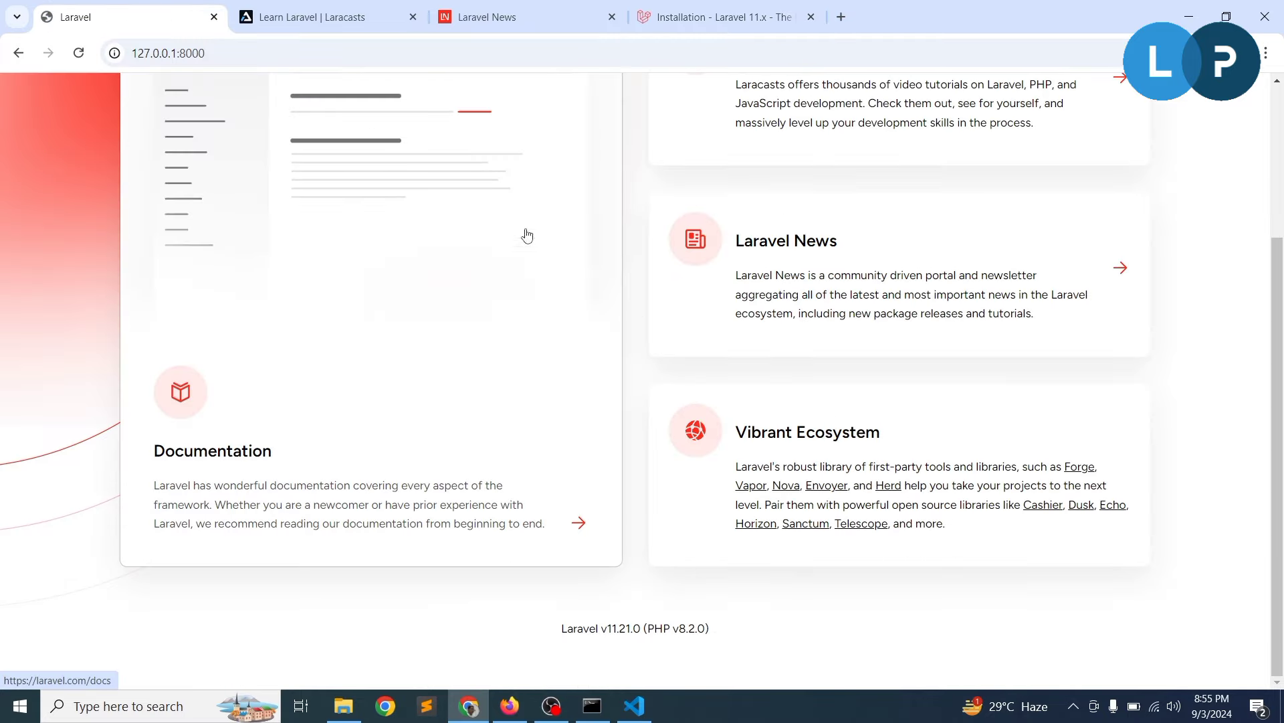